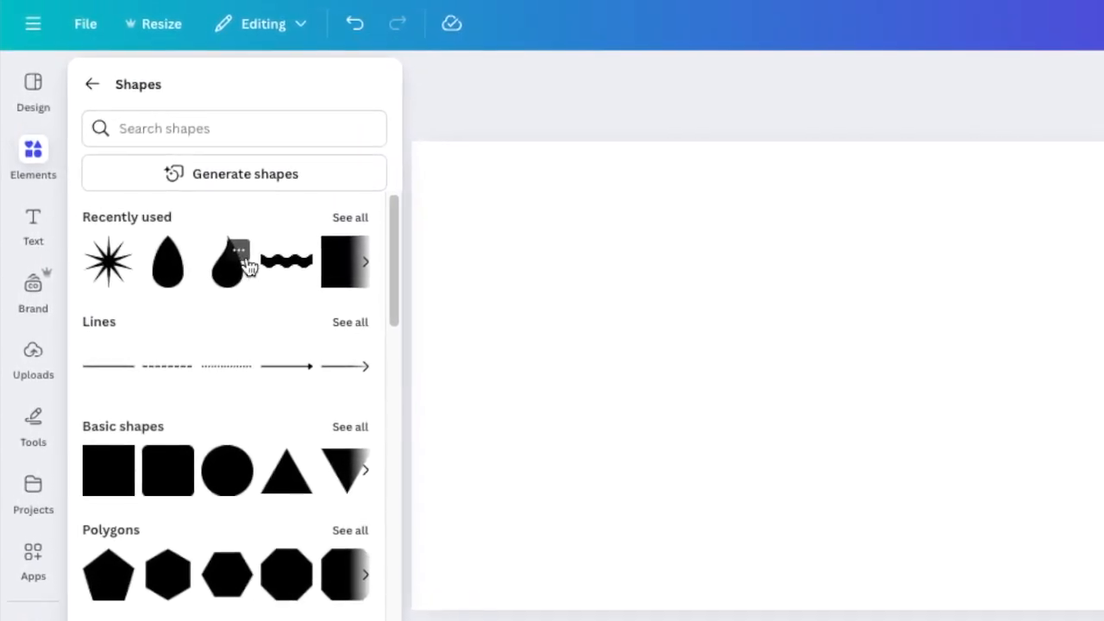
# Generate shapes from the description "african woman face", and regenerate to get a second set of silhouettes.
pyautogui.click(402, 359)
pyautogui.click(33, 161)
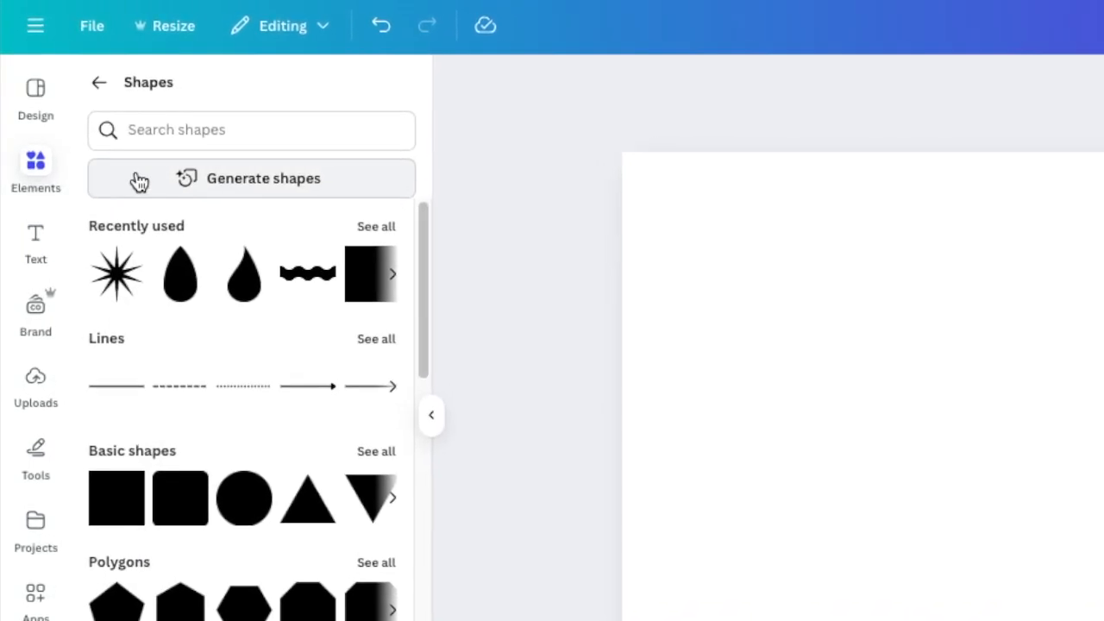
pyautogui.click(270, 204)
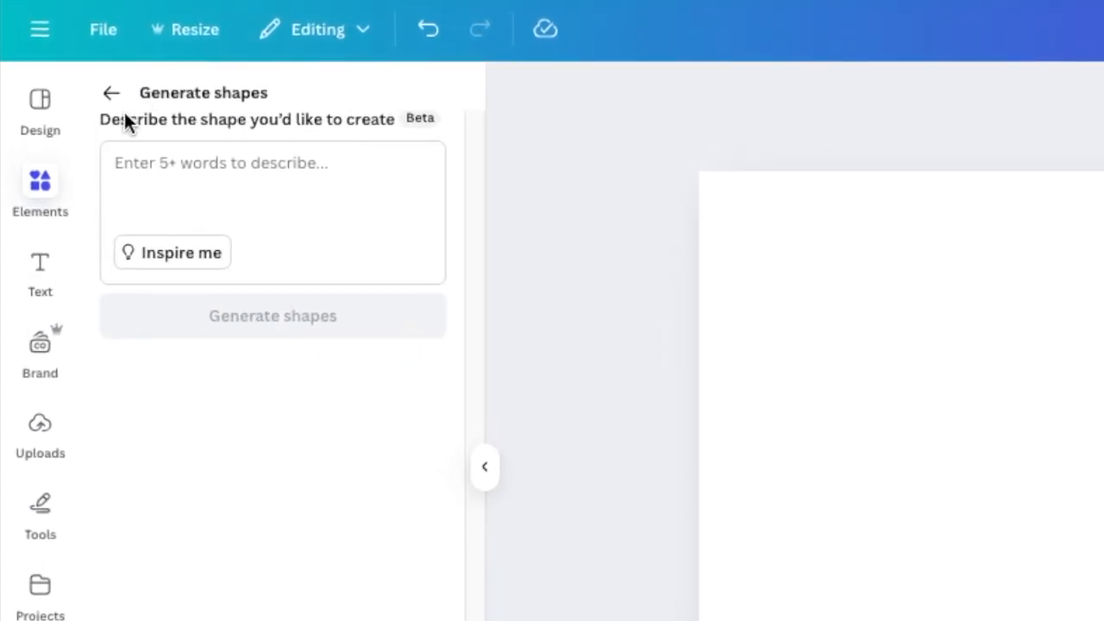
pyautogui.click(142, 178)
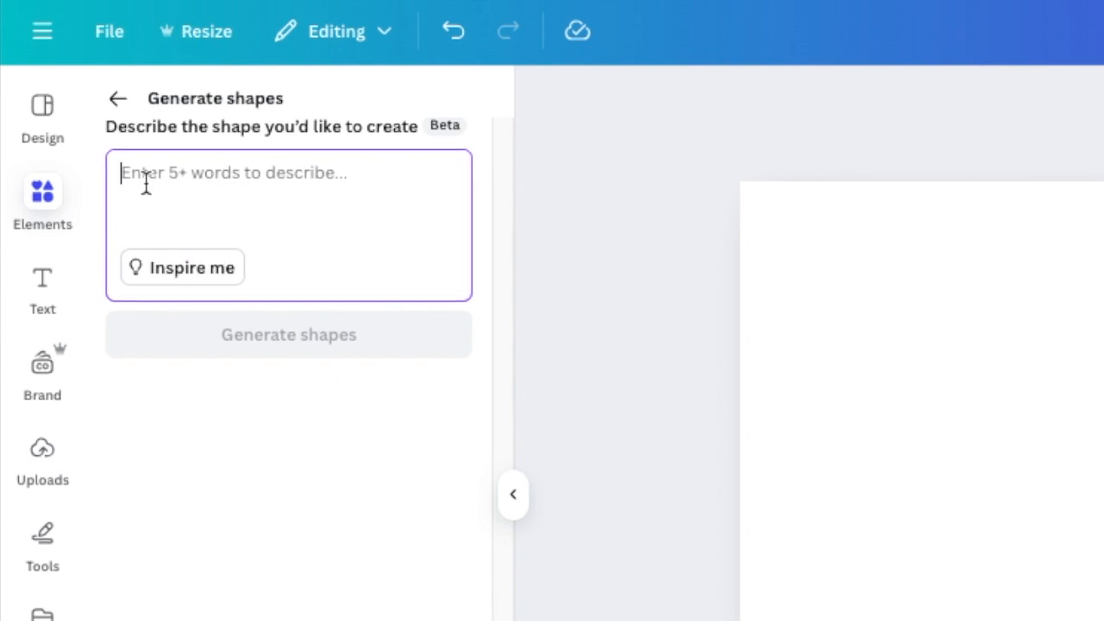
pyautogui.write('african woman face')
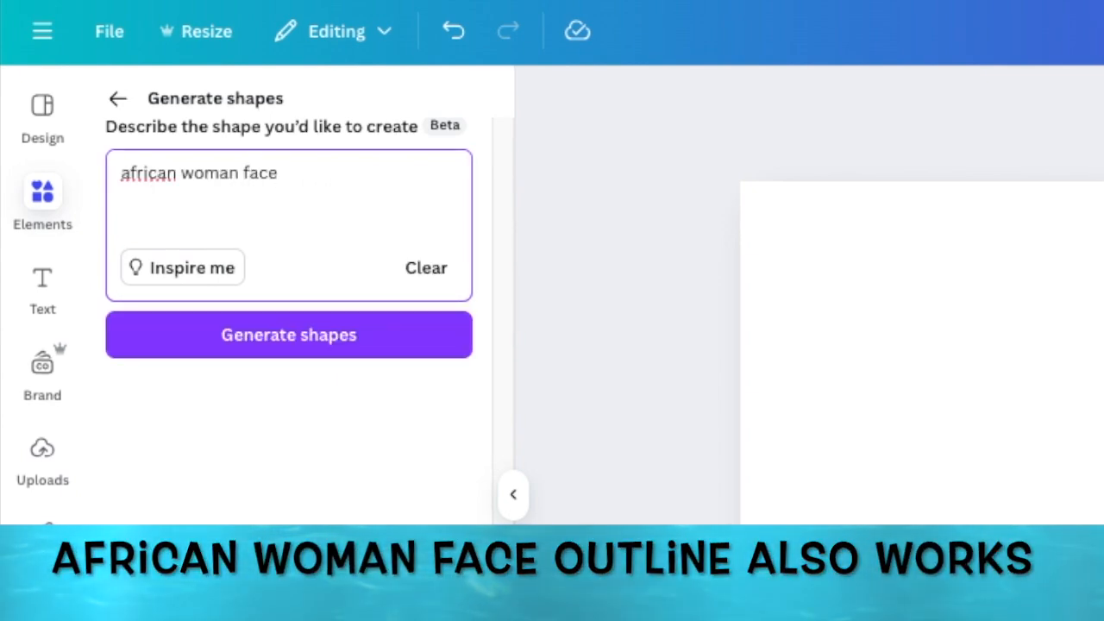
pyautogui.click(307, 362)
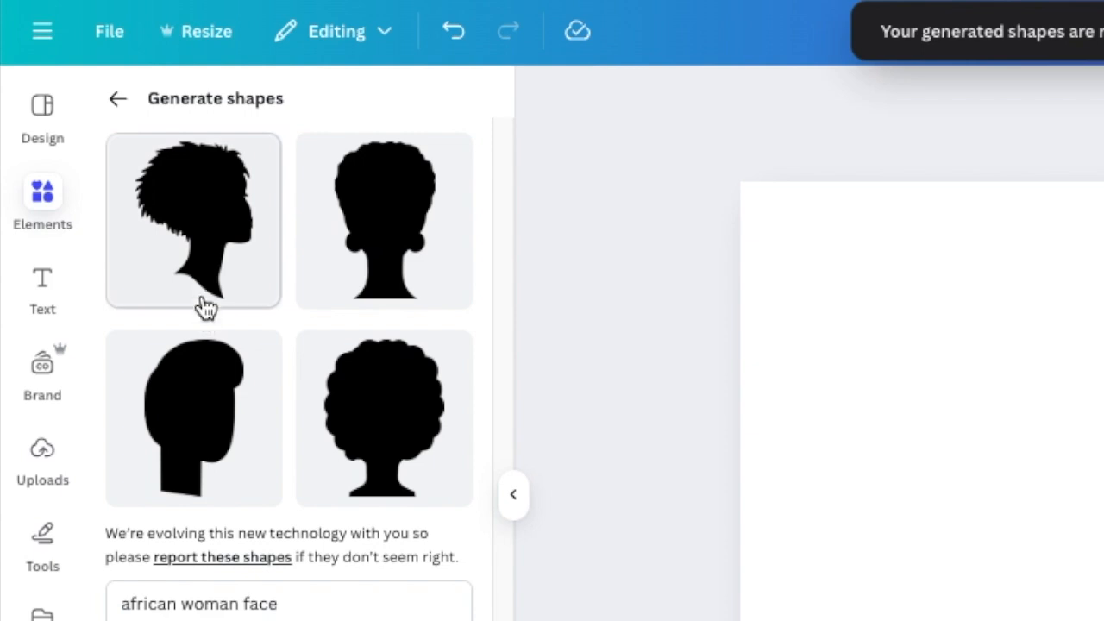
pyautogui.click(289, 619)
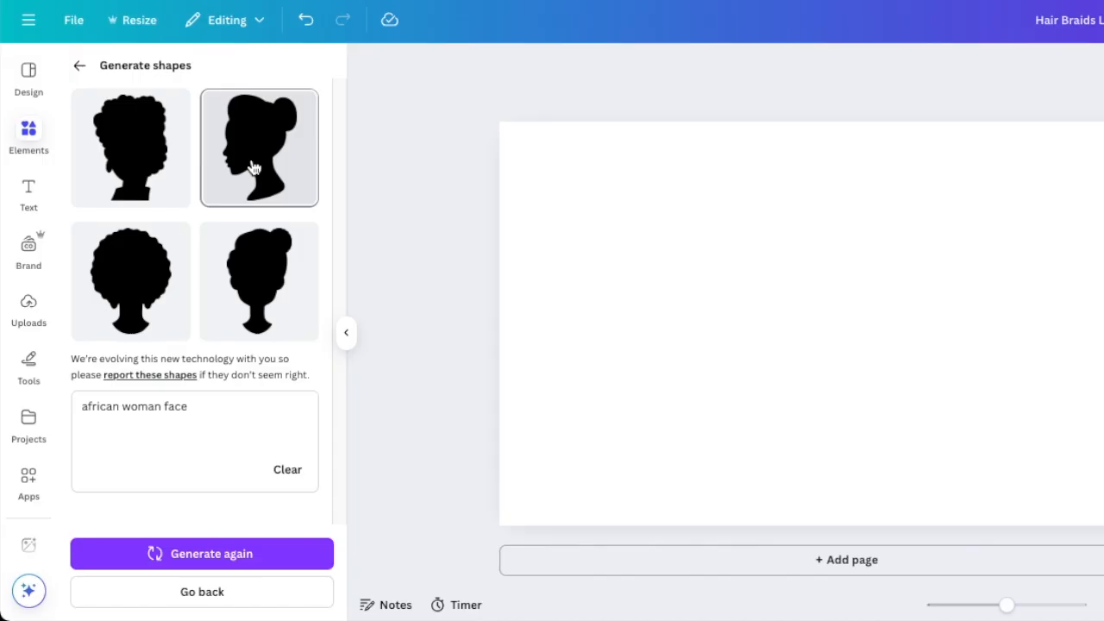
# Insert the left-facing silhouette with the high bun and rotate it slightly clockwise near the page's centre.
pyautogui.click(255, 168)
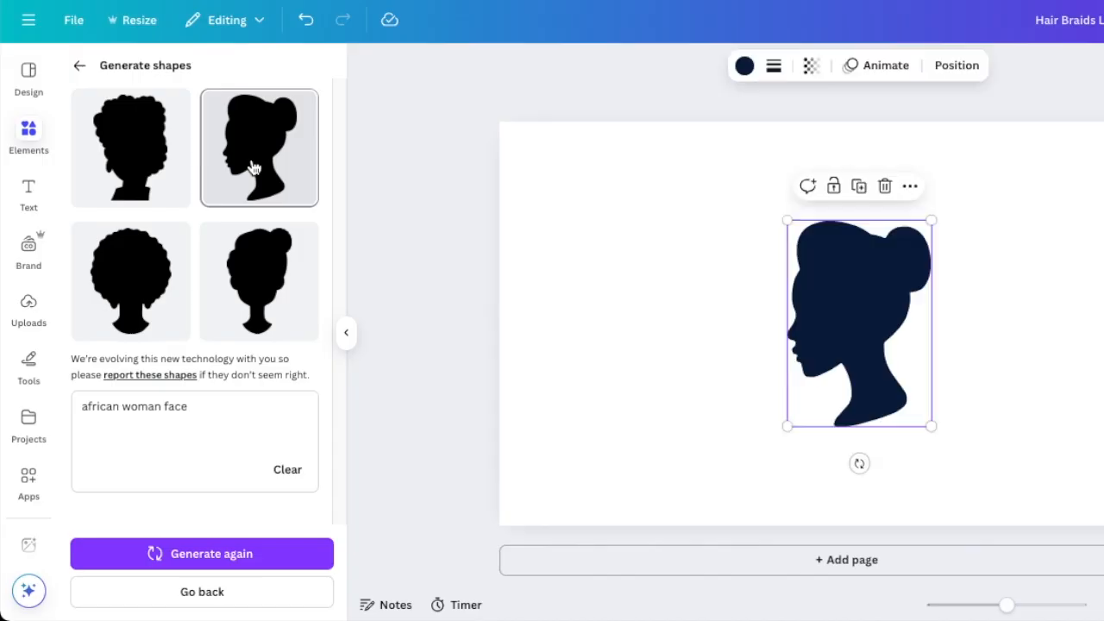
pyautogui.moveTo(859, 464); pyautogui.dragTo(820, 456)
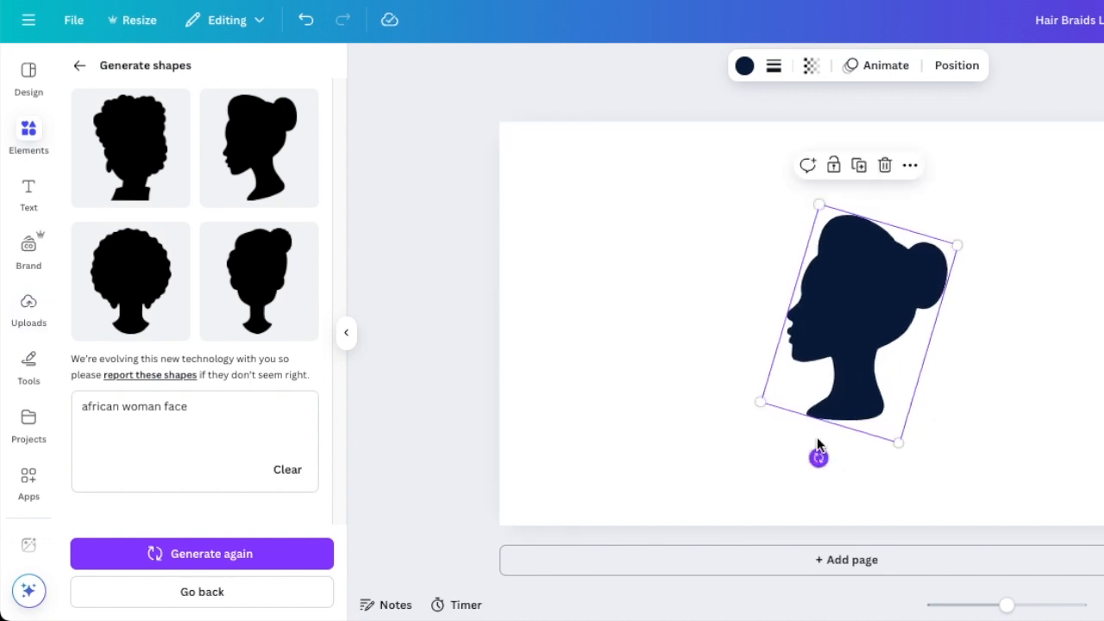
pyautogui.moveTo(802, 315); pyautogui.dragTo(842, 352)
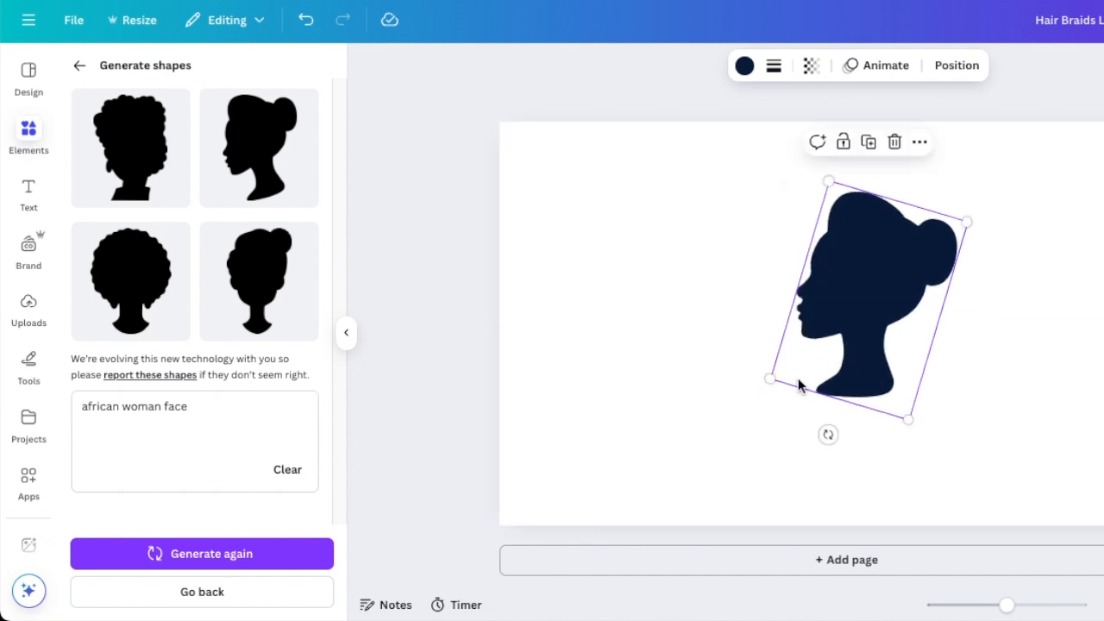
# Generate another set of shapes from the description "african woman face silhoutte".
pyautogui.click(264, 557)
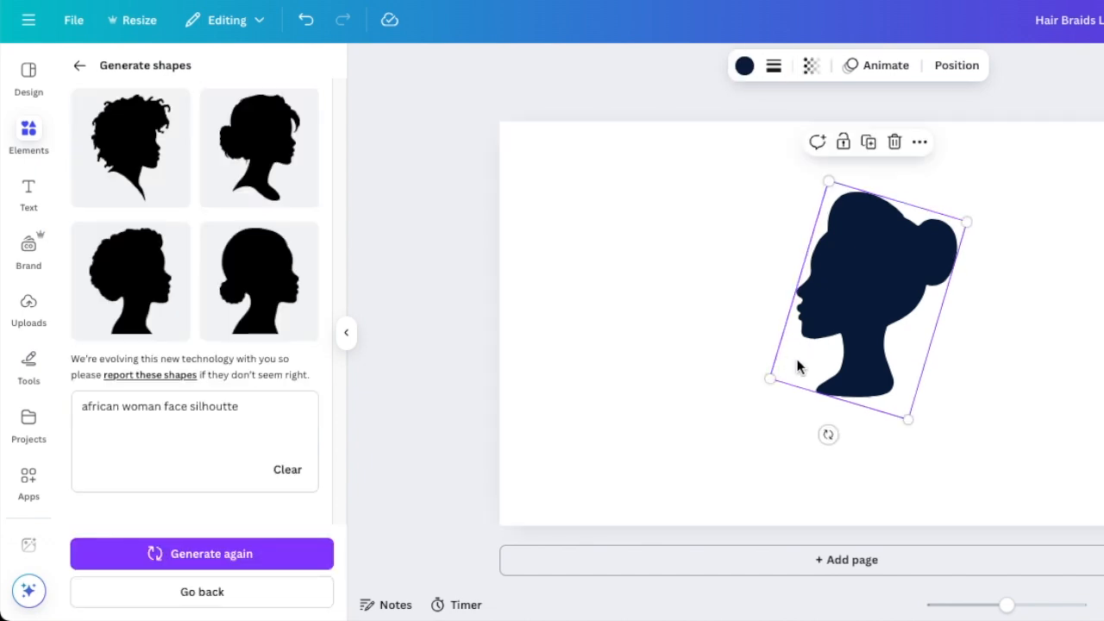
# Enlarge the placed head silhouette around the page's centre and colour it black.
pyautogui.moveTo(768, 376); pyautogui.dragTo(706, 389)
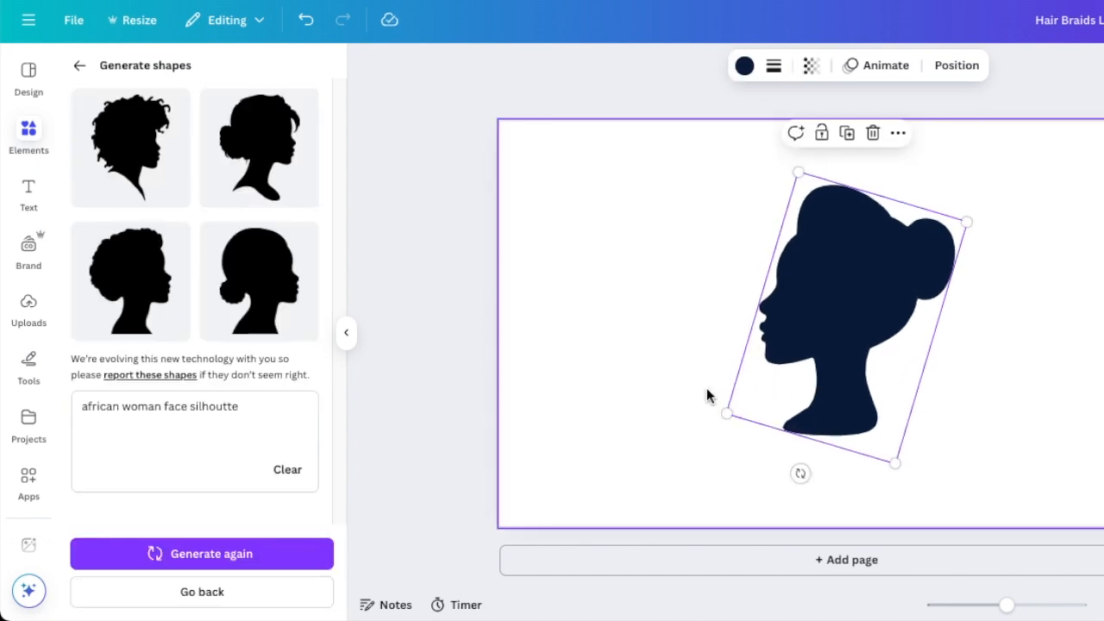
pyautogui.moveTo(818, 319); pyautogui.dragTo(824, 306)
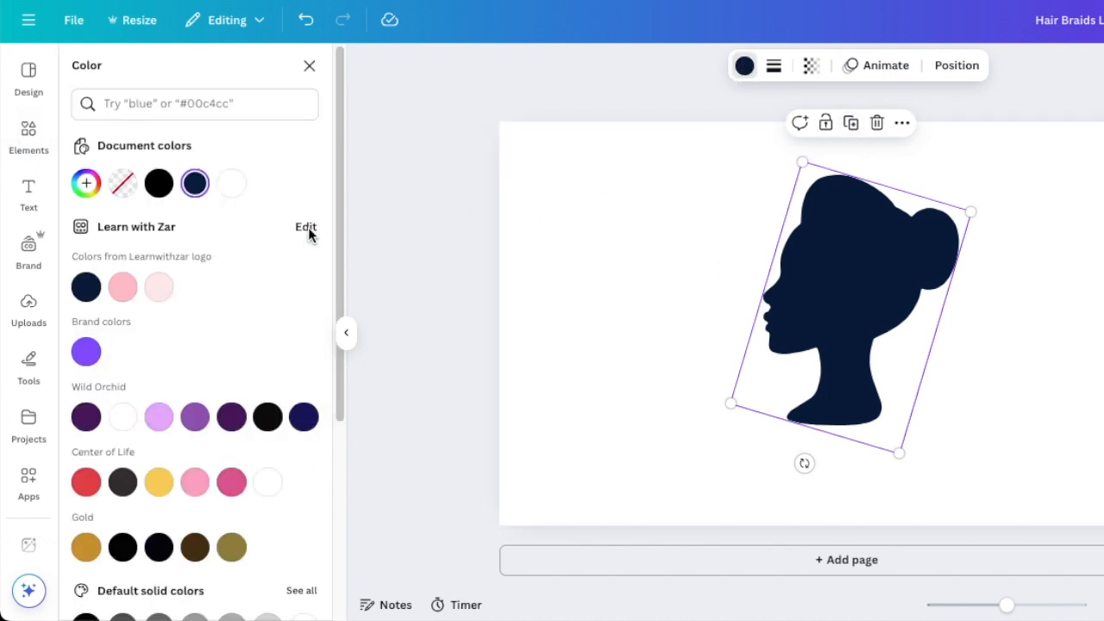
pyautogui.click(159, 184)
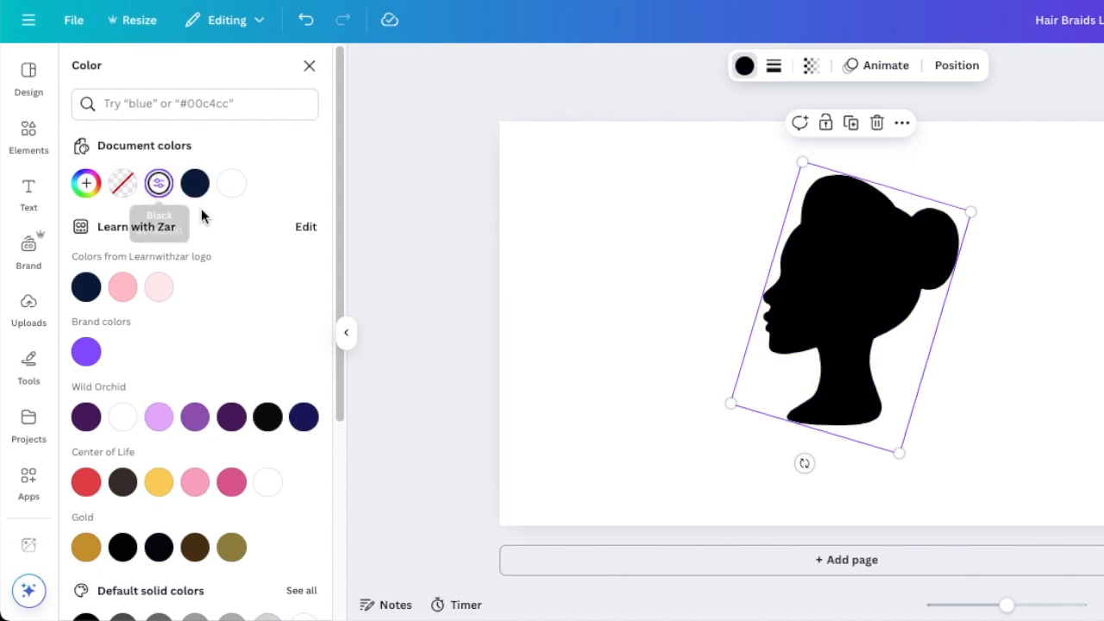
# Duplicate the black silhouette, offset the copy to its right and colour the copy white.
pyautogui.click(850, 123)
pyautogui.moveTo(784, 274); pyautogui.dragTo(845, 290)
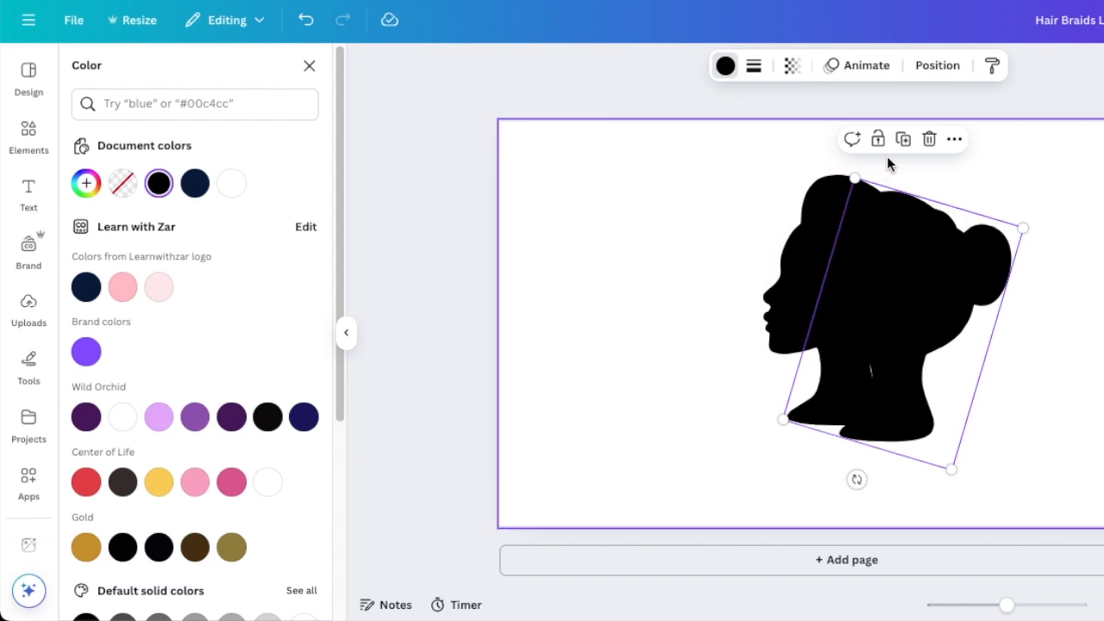
pyautogui.moveTo(891, 254); pyautogui.dragTo(973, 257)
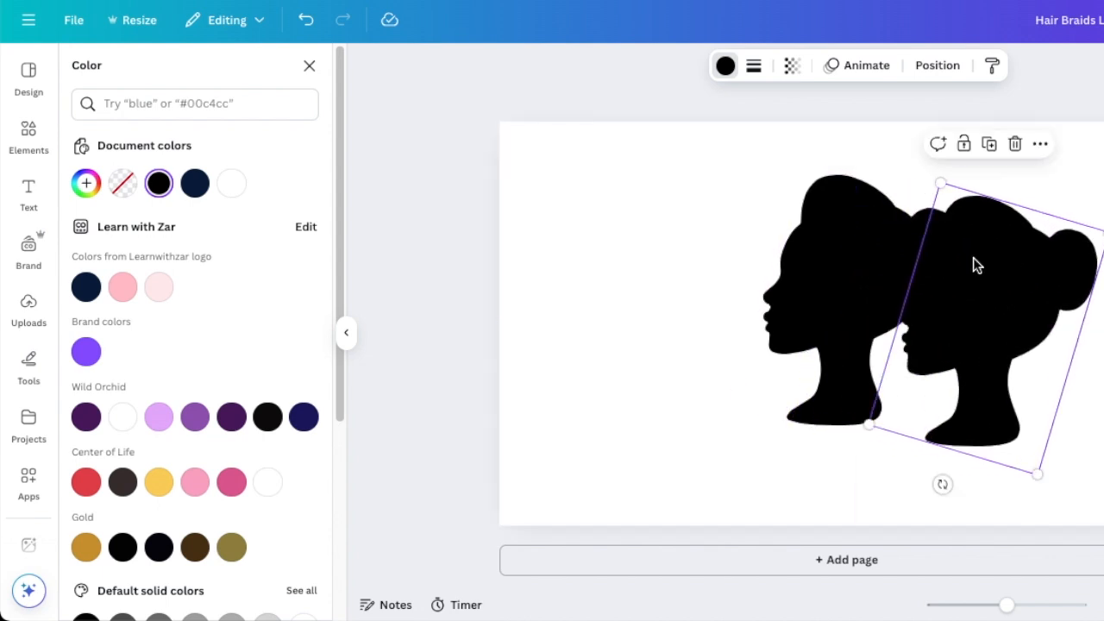
pyautogui.click(243, 195)
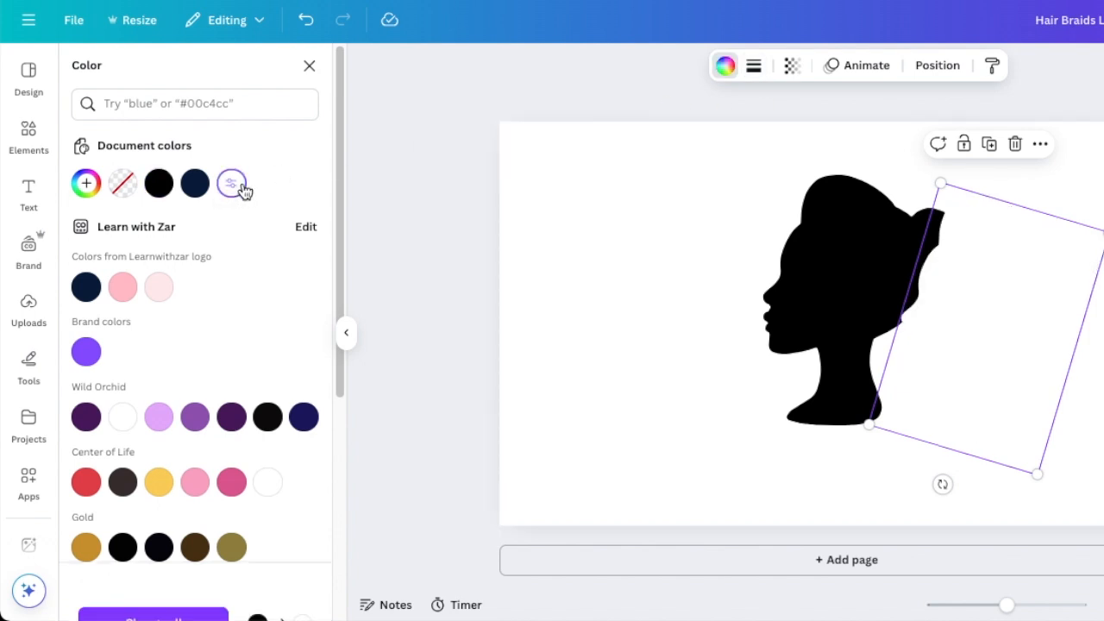
# Align the white silhouette over the black one and shrink it until only a thin black outline shows.
pyautogui.moveTo(913, 321); pyautogui.dragTo(887, 299)
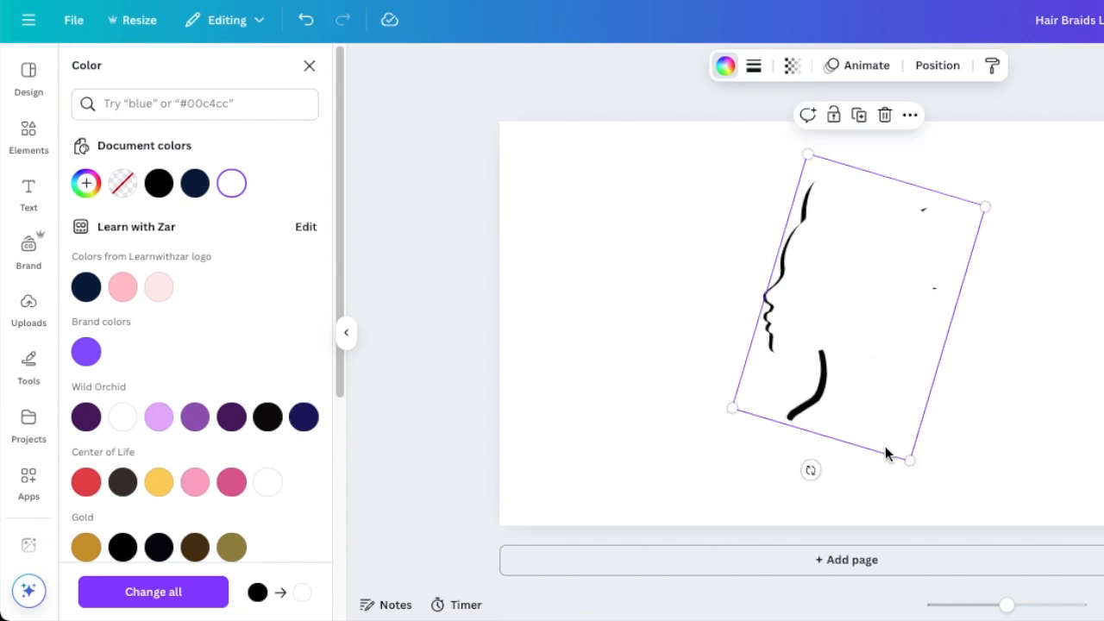
pyautogui.moveTo(908, 460); pyautogui.dragTo(905, 452)
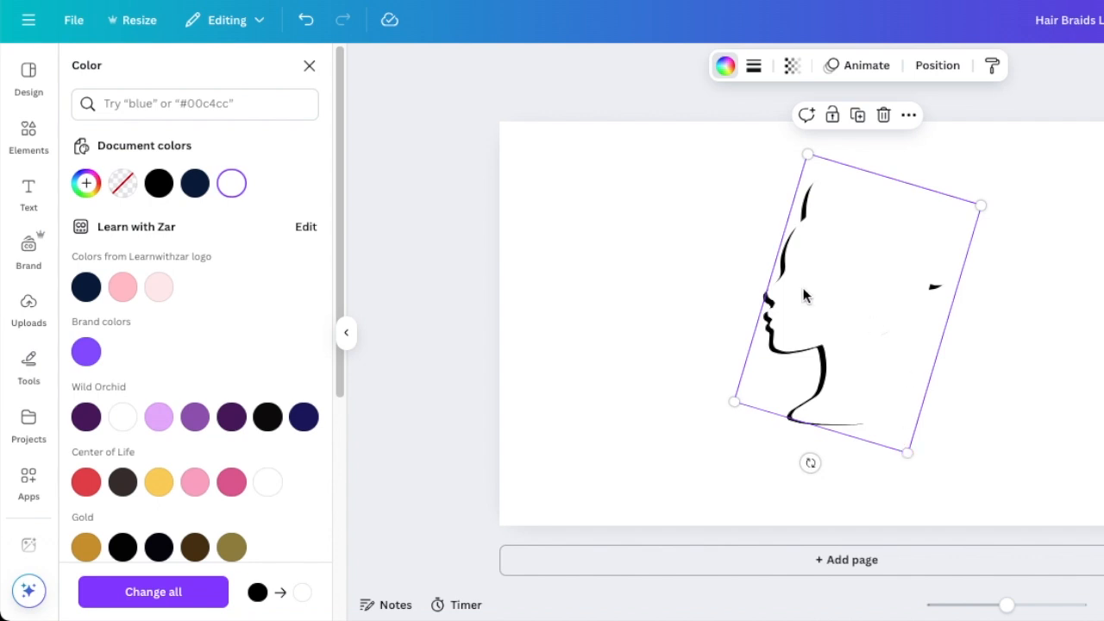
pyautogui.moveTo(981, 206); pyautogui.dragTo(974, 214)
pyautogui.click(989, 305)
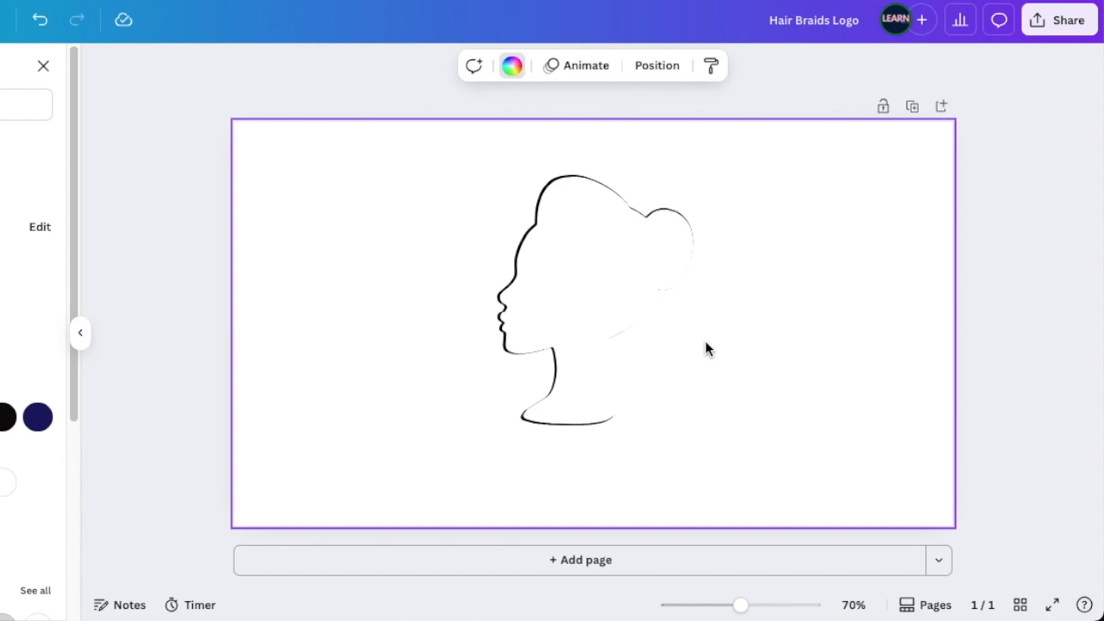
pyautogui.click(564, 200)
pyautogui.click(722, 434)
pyautogui.click(613, 298)
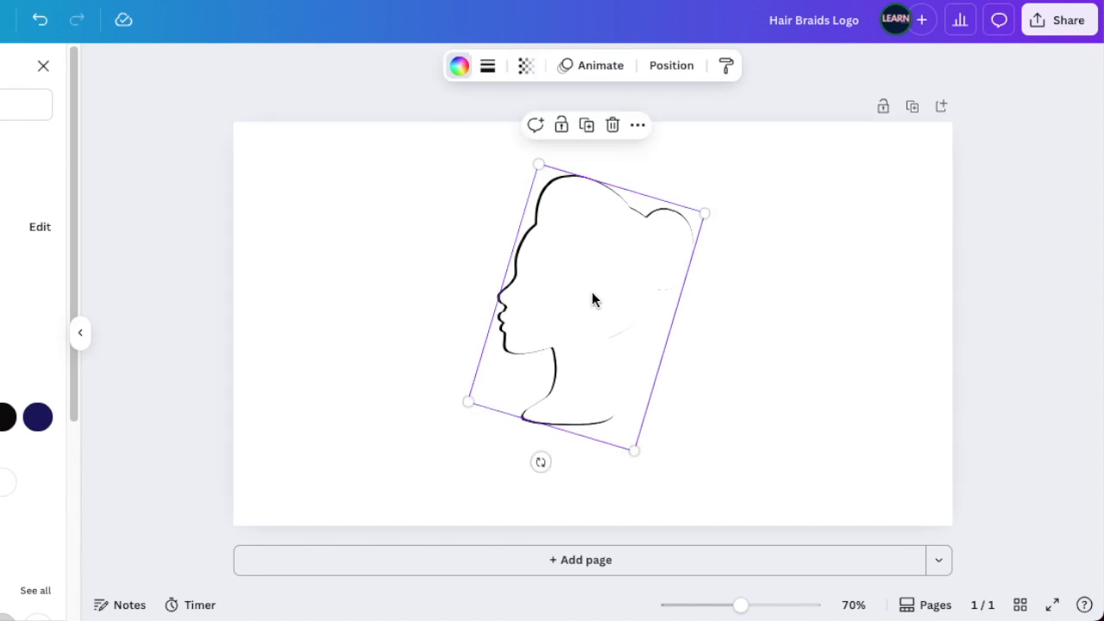
pyautogui.click(412, 278)
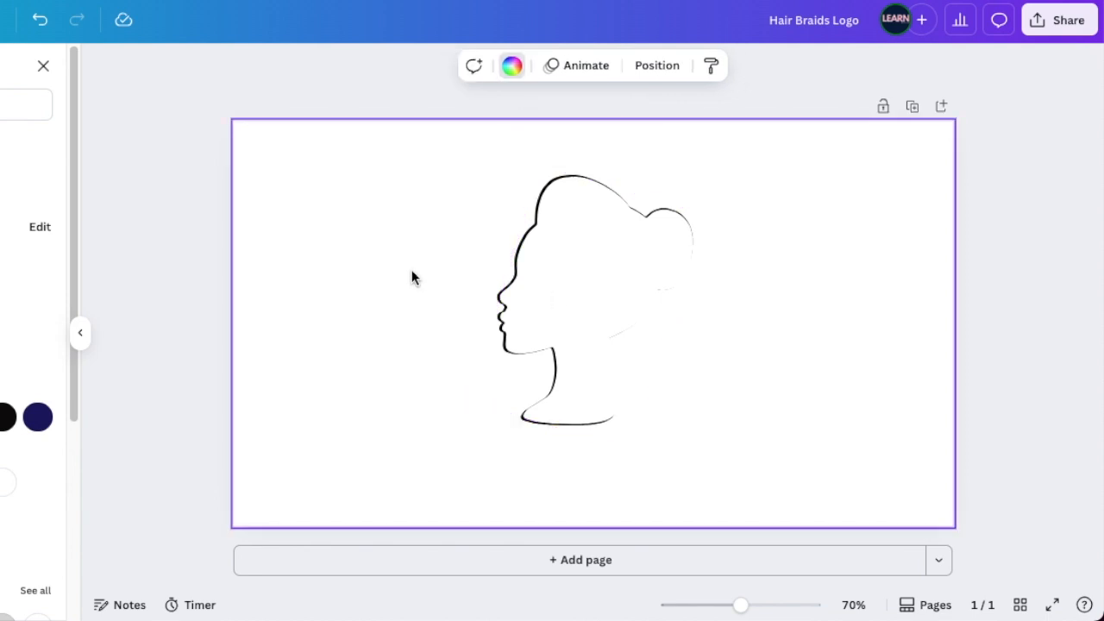
# Add a rectangle, resize it over the top of the head outline and fill it white.
pyautogui.press('r')
pyautogui.moveTo(639, 318); pyautogui.dragTo(647, 196)
pyautogui.moveTo(611, 162); pyautogui.dragTo(614, 218)
pyautogui.moveTo(601, 283); pyautogui.dragTo(601, 246)
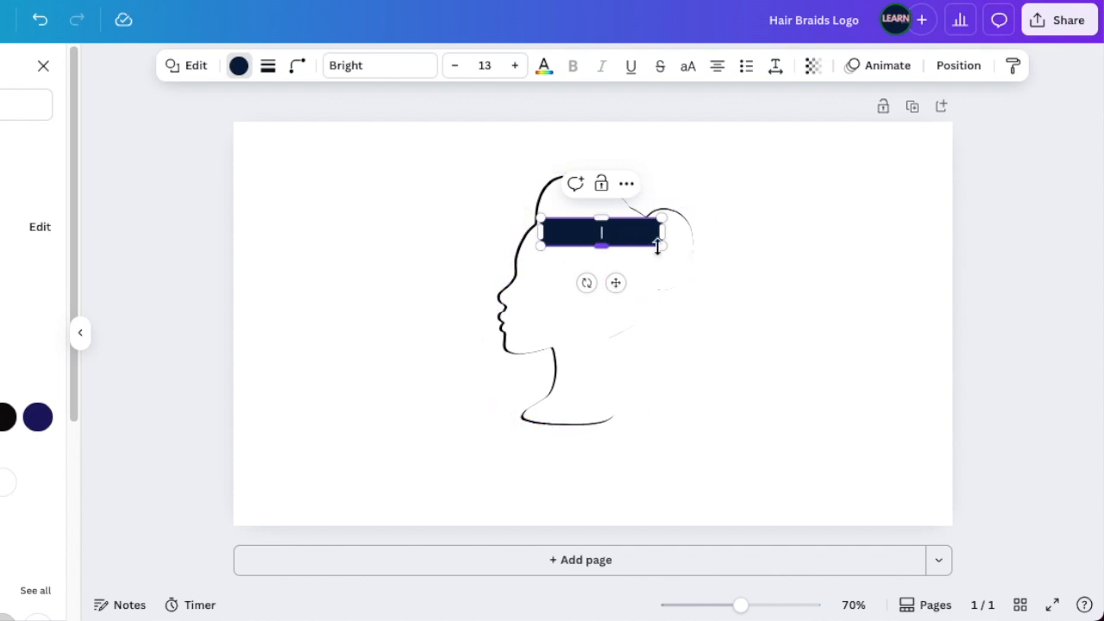
pyautogui.moveTo(623, 232); pyautogui.dragTo(594, 163)
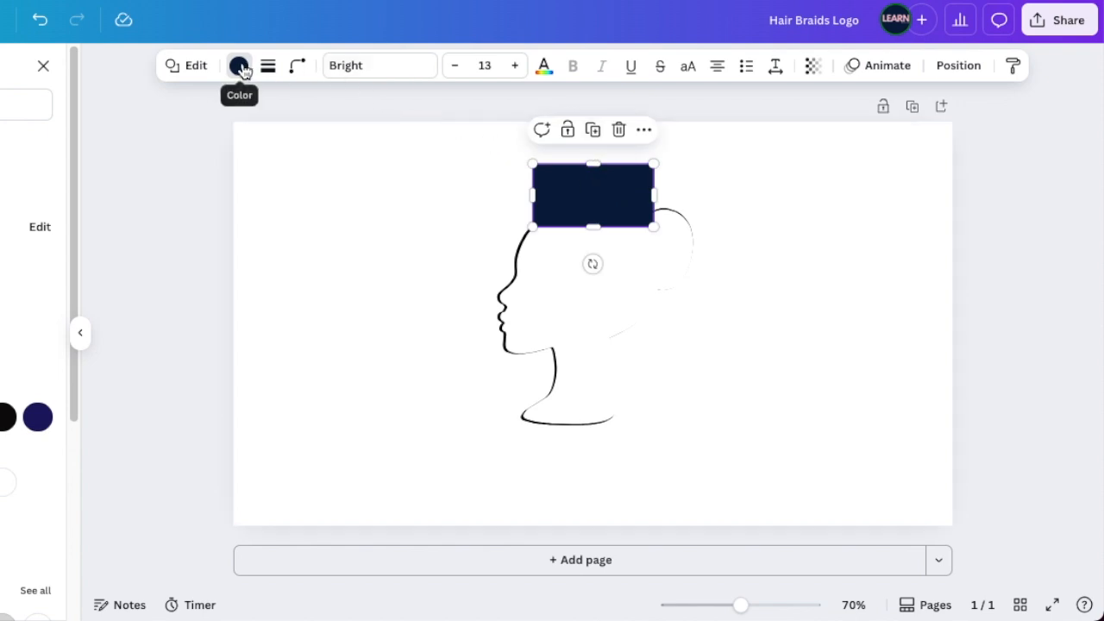
pyautogui.click(3, 482)
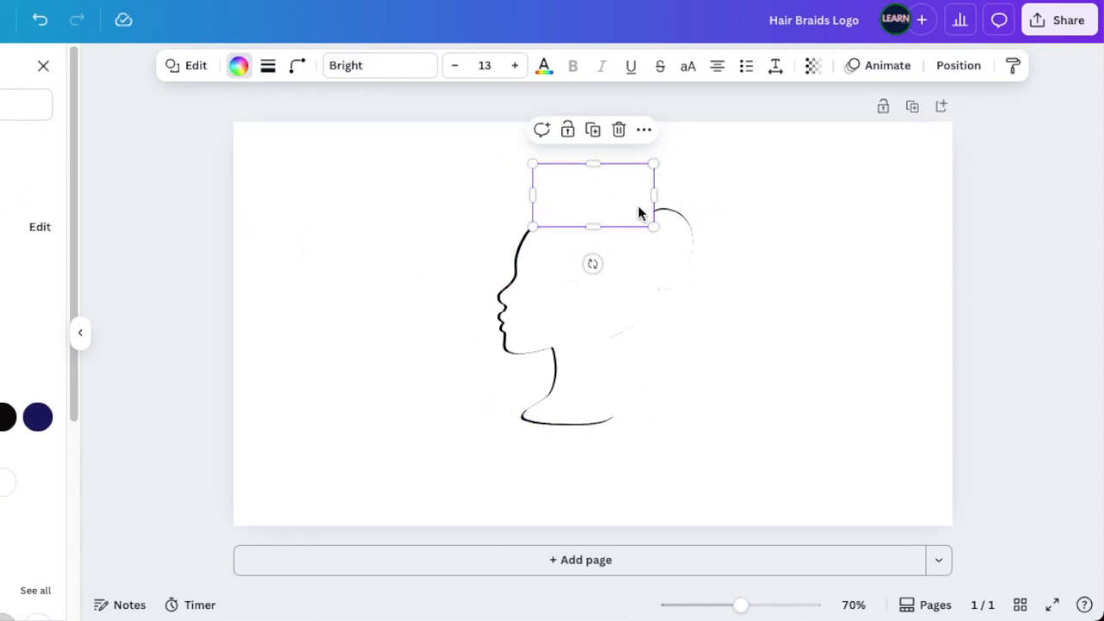
# Enlarge the white rectangle to about 360 by 128 so it covers the hair and top of the bun.
pyautogui.moveTo(651, 196); pyautogui.dragTo(730, 239)
pyautogui.click(793, 300)
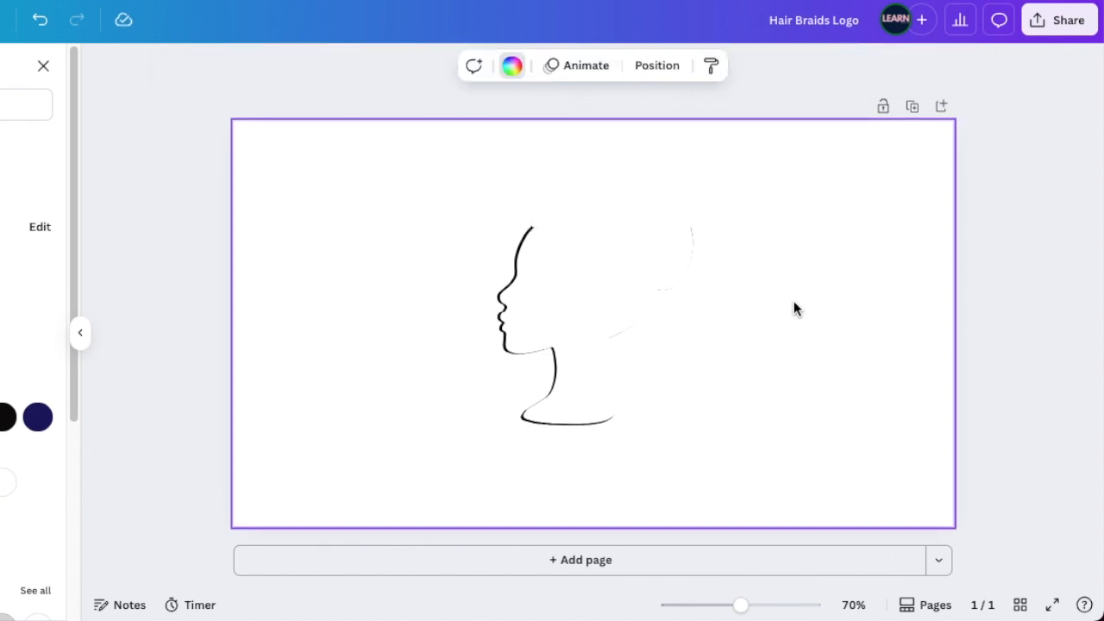
pyautogui.click(594, 227)
pyautogui.moveTo(633, 229); pyautogui.dragTo(661, 231)
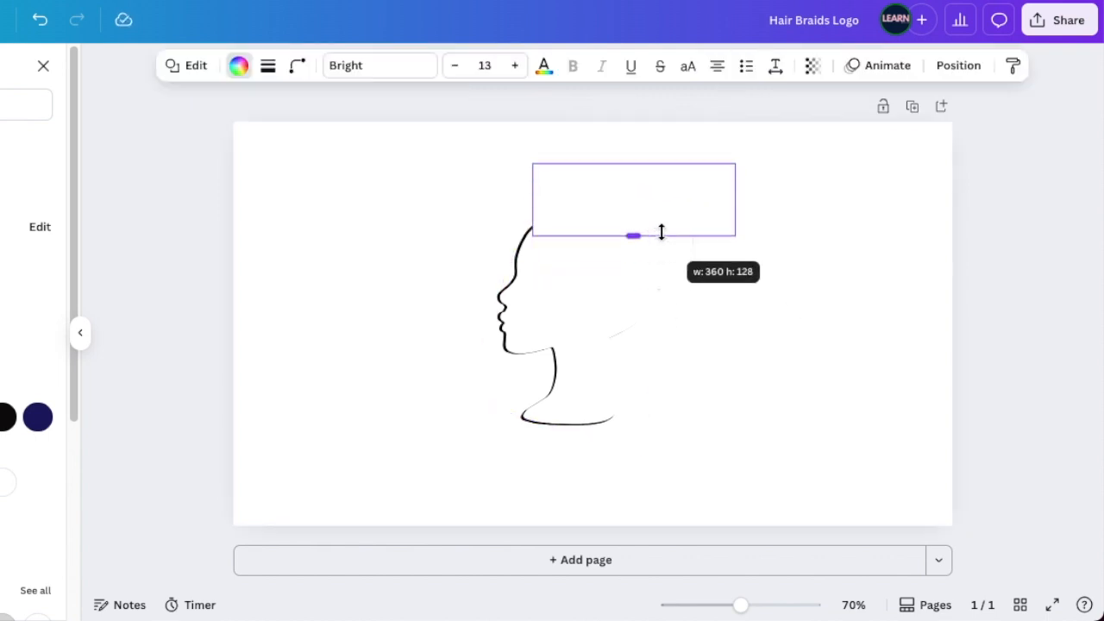
pyautogui.click(411, 362)
# Nudge the white silhouette over the black one to thin the line along the face and neck.
pyautogui.click(535, 278)
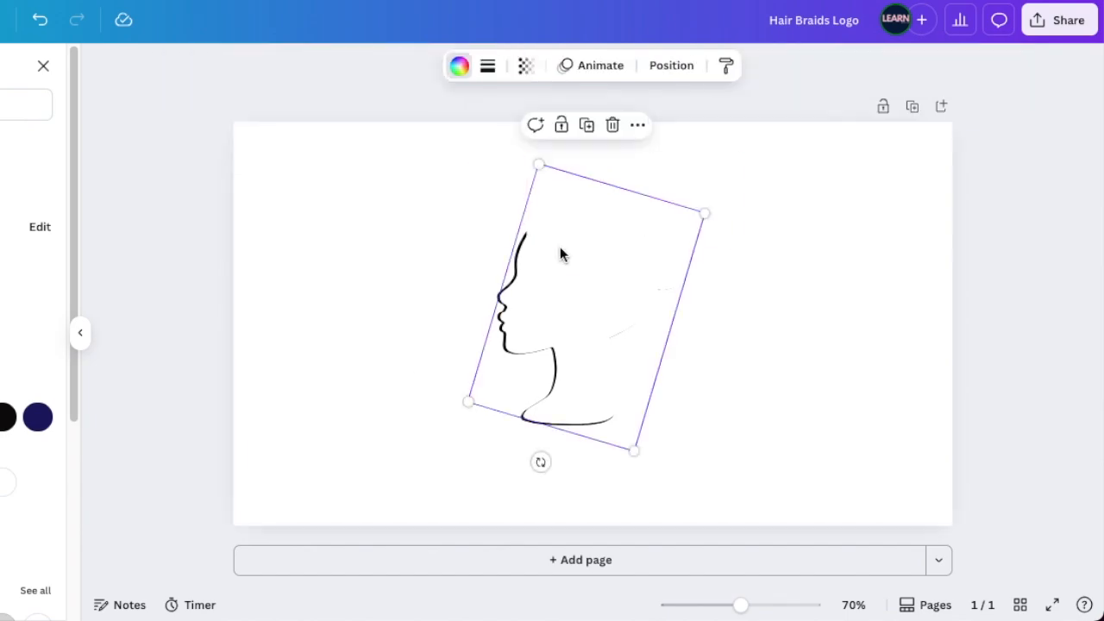
pyautogui.moveTo(569, 453)
pyautogui.mouseDown()
pyautogui.moveTo(537, 457)
pyautogui.moveTo(552, 457)
pyautogui.mouseUp()
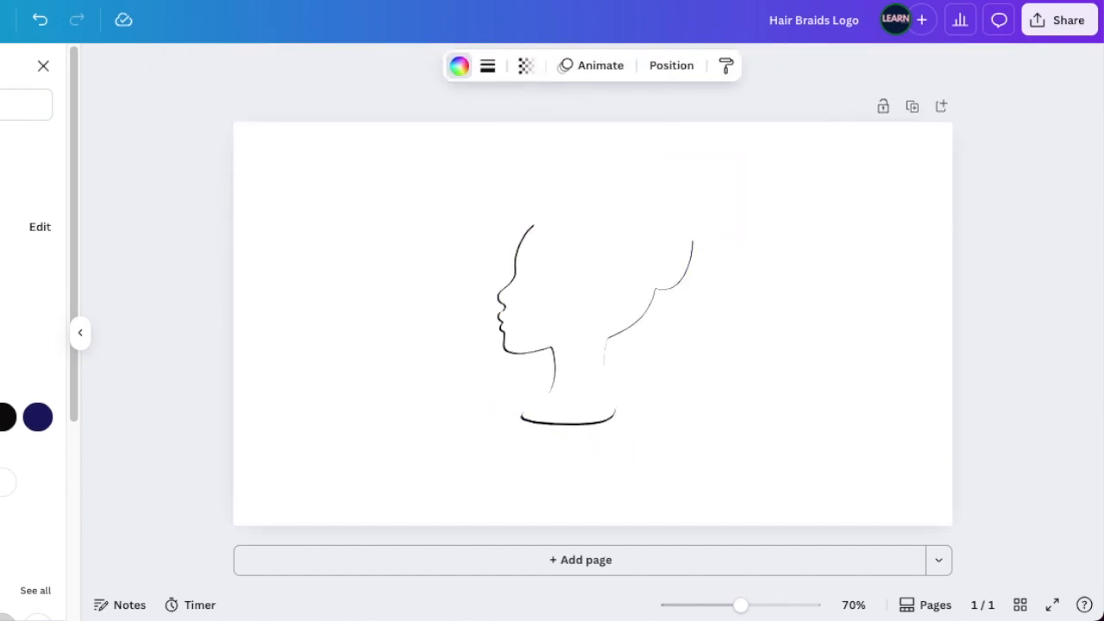
pyautogui.click(437, 267)
# Duplicate the white rectangle and reshape the copy to cover the back of the head and neck.
pyautogui.click(590, 220)
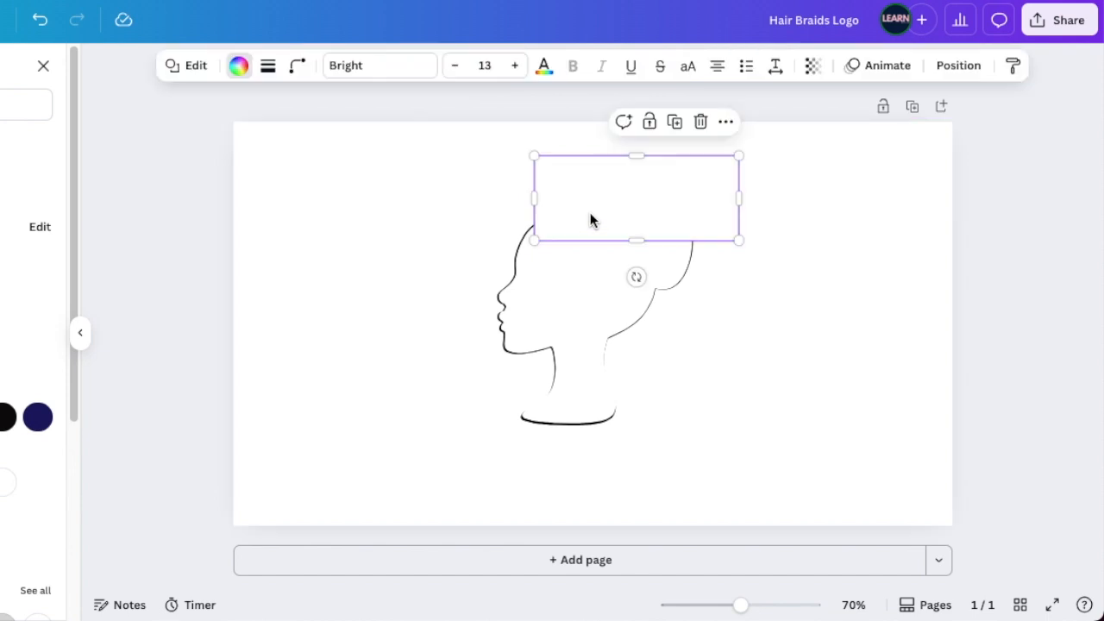
pyautogui.moveTo(650, 214); pyautogui.dragTo(689, 241)
pyautogui.moveTo(777, 295); pyautogui.dragTo(704, 292)
pyautogui.moveTo(636, 343); pyautogui.dragTo(635, 451)
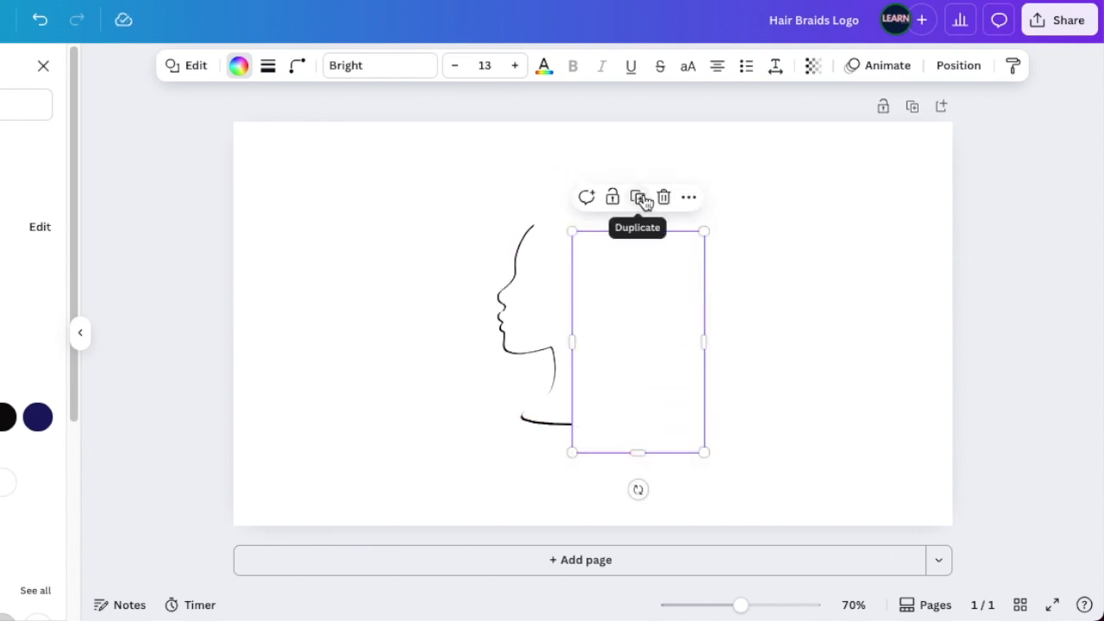
# Duplicate the tall white rectangle and shrink the copy to cover the line at the neck's base.
pyautogui.click(638, 197)
pyautogui.moveTo(692, 353); pyautogui.dragTo(675, 372)
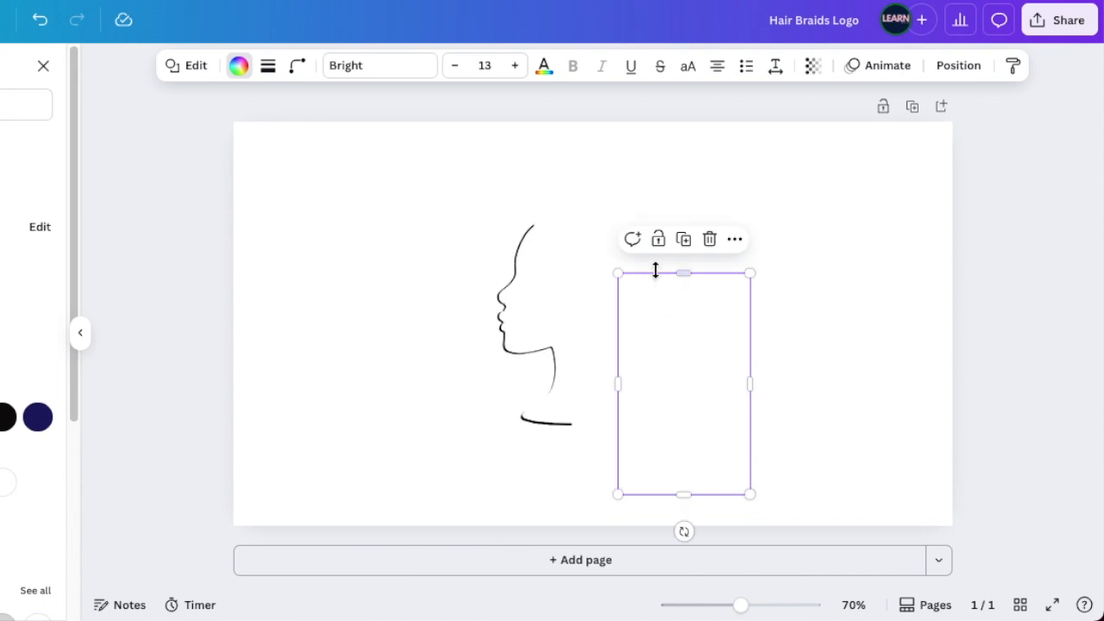
pyautogui.moveTo(676, 295); pyautogui.dragTo(561, 446)
pyautogui.press('Delete')
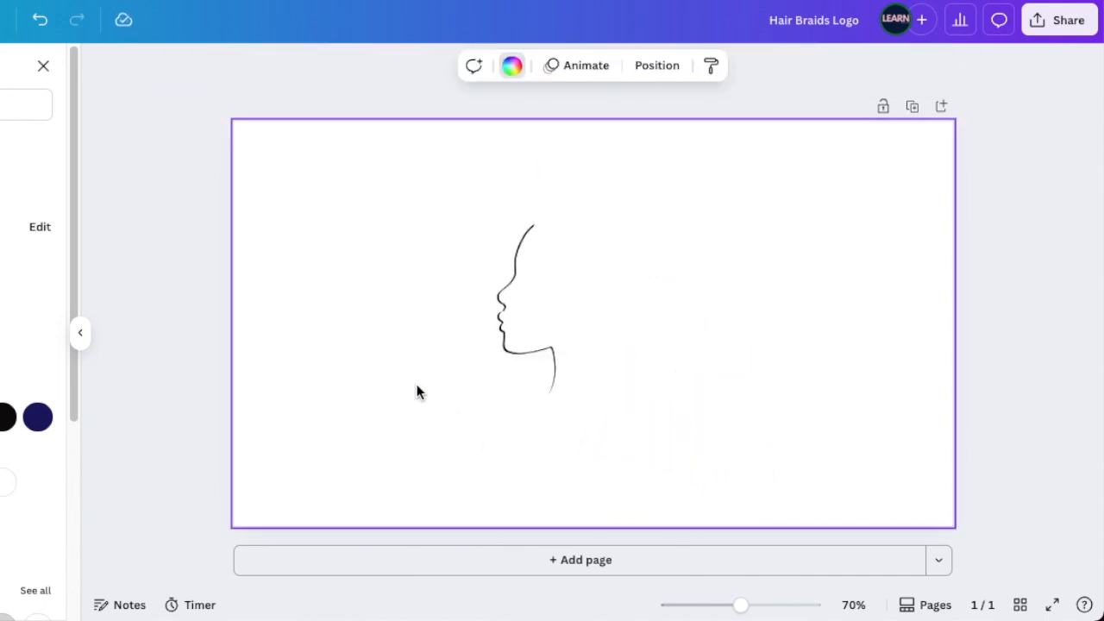
# Group both silhouettes with the three white rectangles and lock the group.
pyautogui.moveTo(333, 181); pyautogui.dragTo(912, 515)
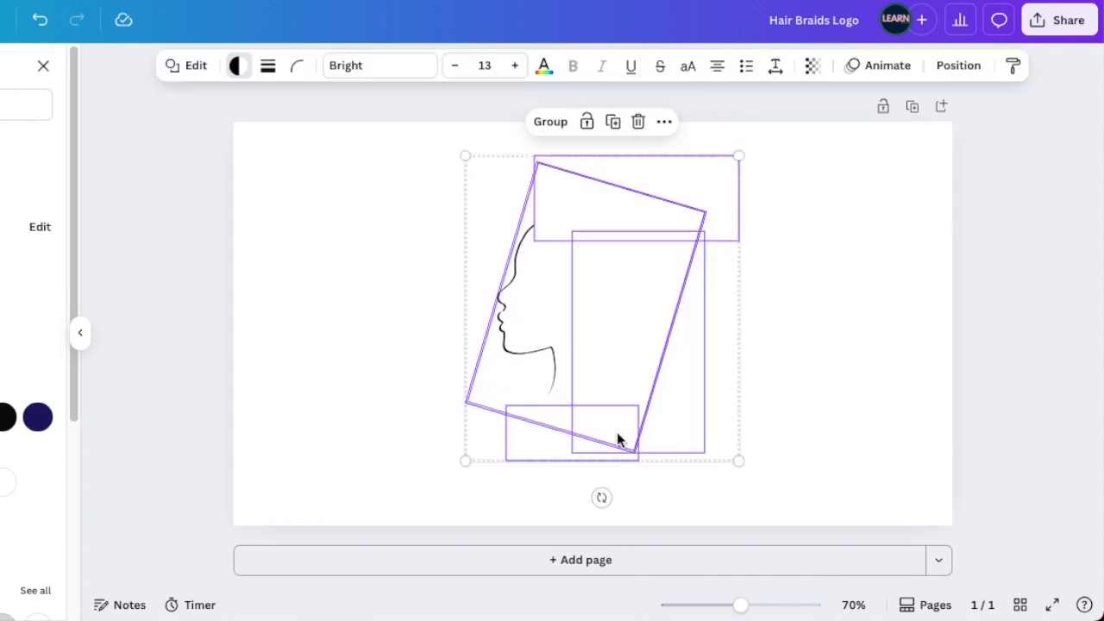
pyautogui.click(549, 123)
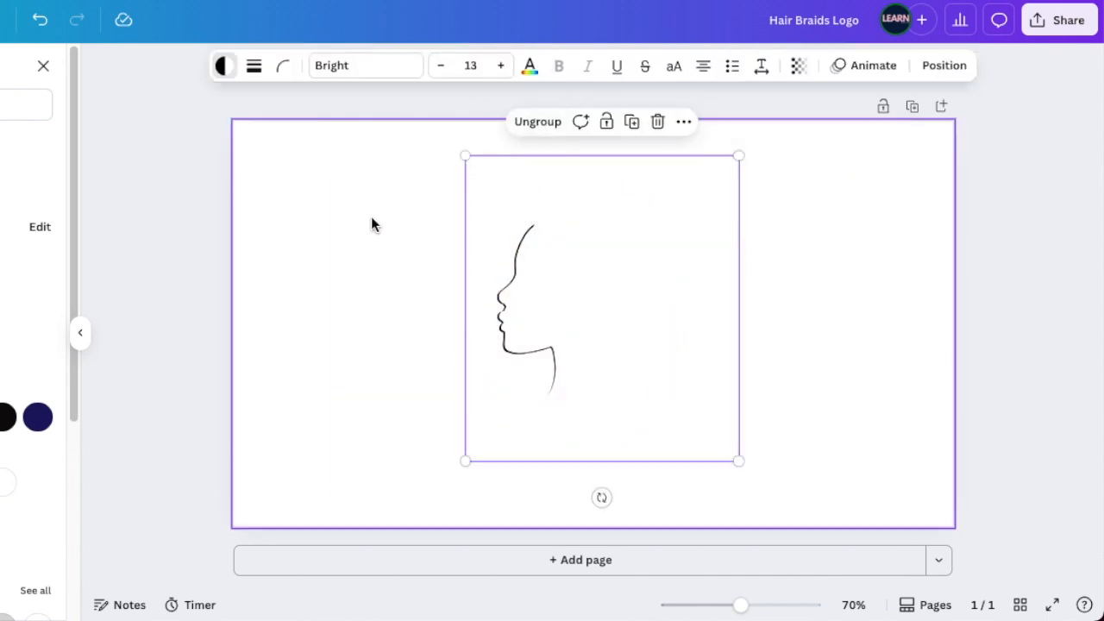
pyautogui.click(606, 122)
pyautogui.click(412, 236)
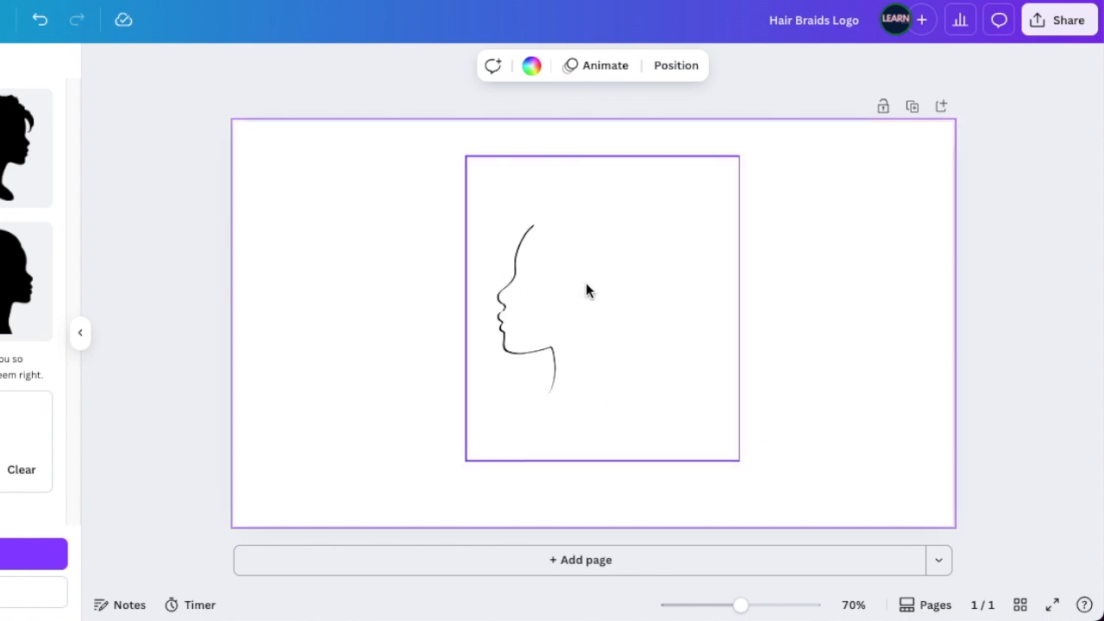
# Add a straight line, move it to the blank area below and to the left of the face, and shorten it.
pyautogui.moveTo(743, 607); pyautogui.dragTo(764, 609)
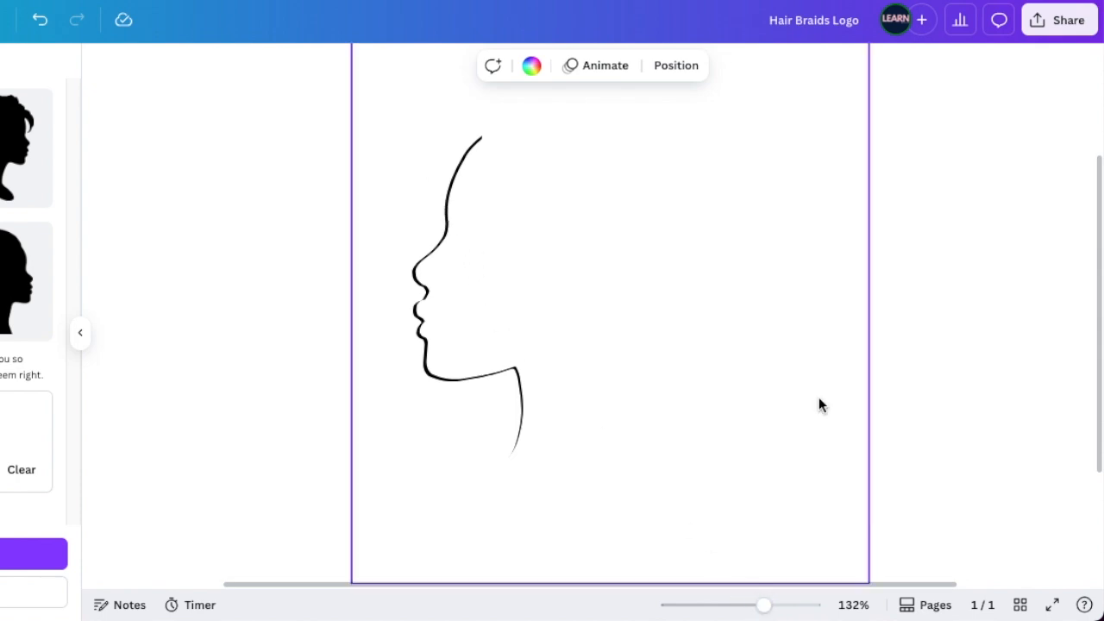
pyautogui.click(850, 446)
pyautogui.moveTo(764, 608); pyautogui.dragTo(725, 605)
pyautogui.click(474, 339)
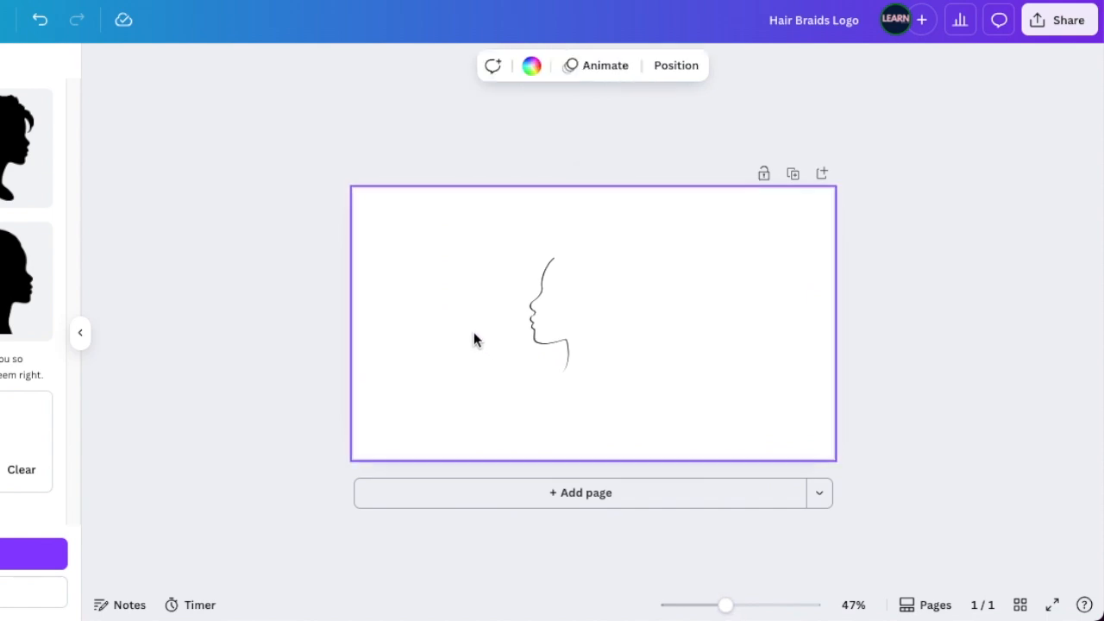
pyautogui.press('l')
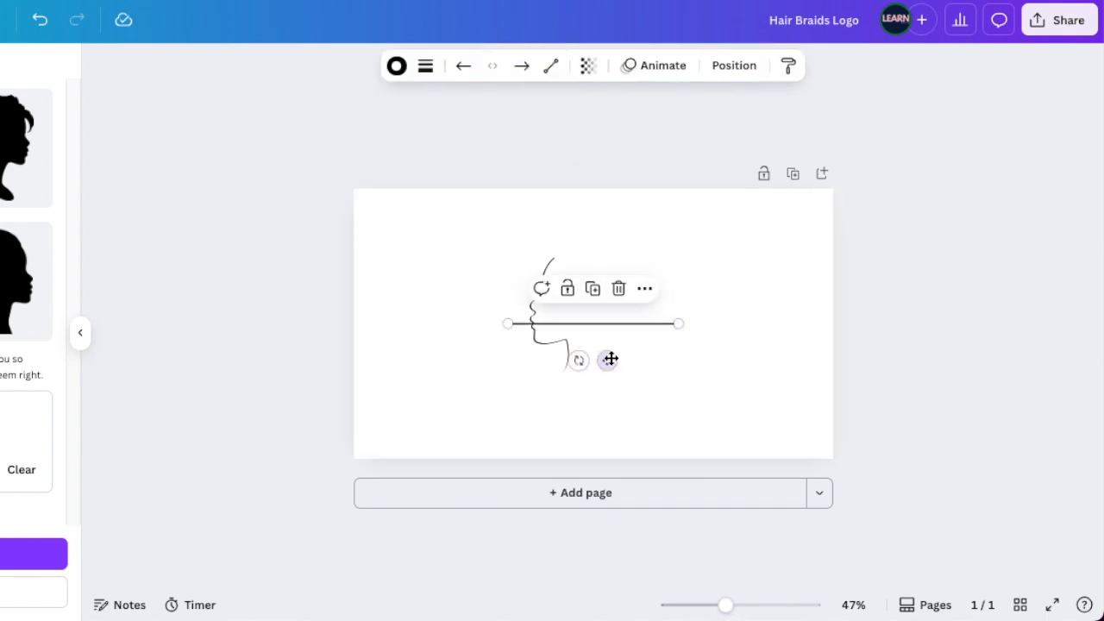
pyautogui.moveTo(606, 360); pyautogui.dragTo(479, 423)
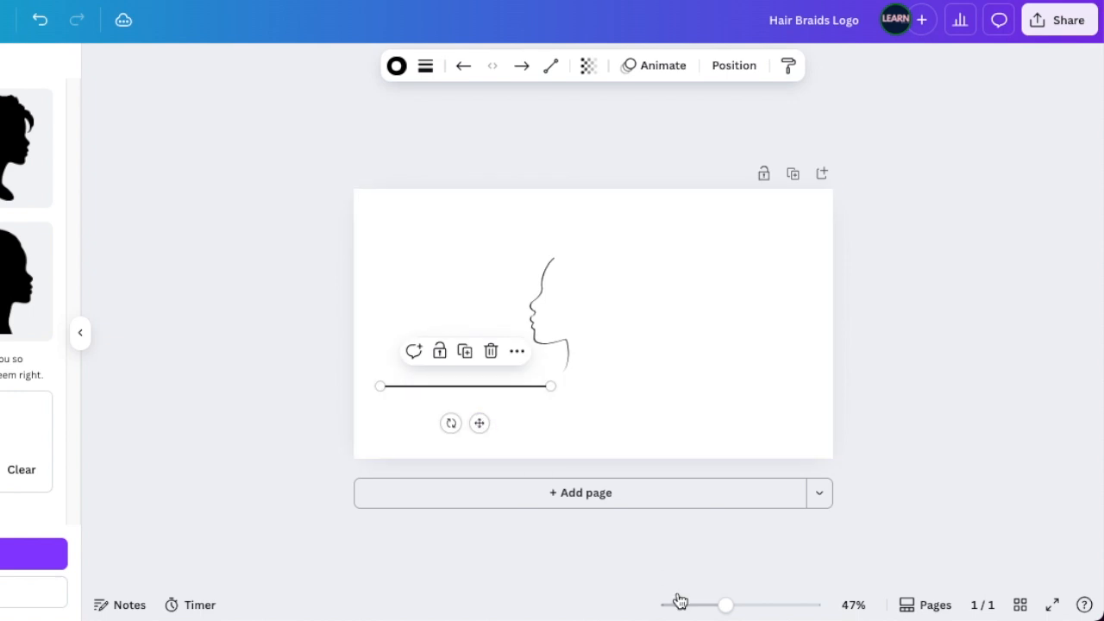
pyautogui.moveTo(730, 609); pyautogui.dragTo(743, 605)
pyautogui.moveTo(520, 426); pyautogui.dragTo(318, 426)
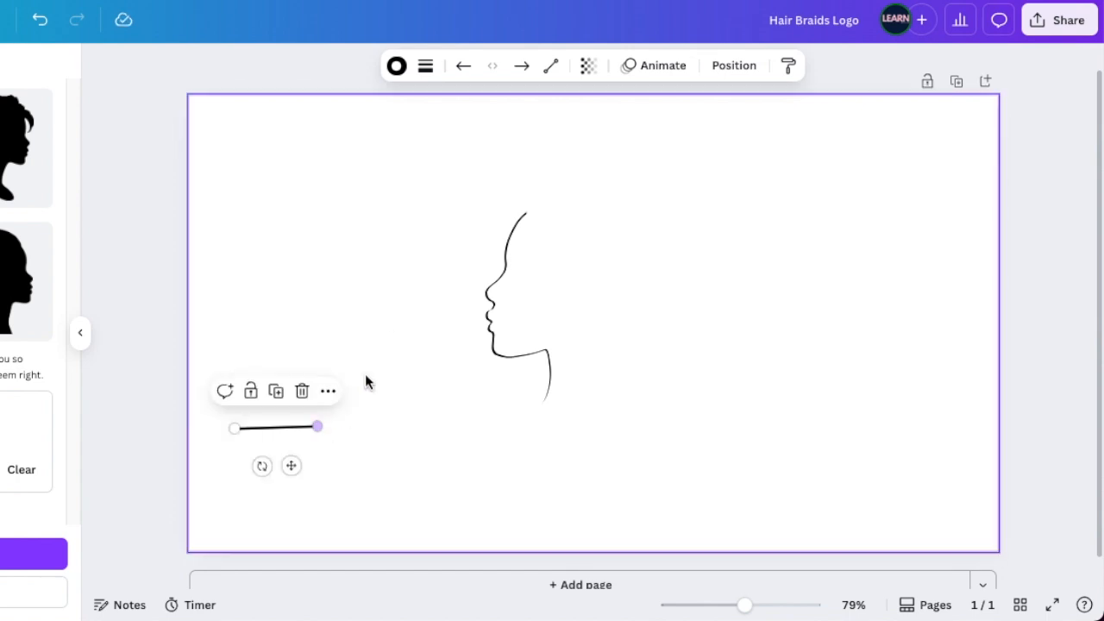
# Set the short line's stroke weight to 1 and change its line type to Curved.
pyautogui.click(426, 69)
pyautogui.moveTo(330, 215); pyautogui.dragTo(320, 214)
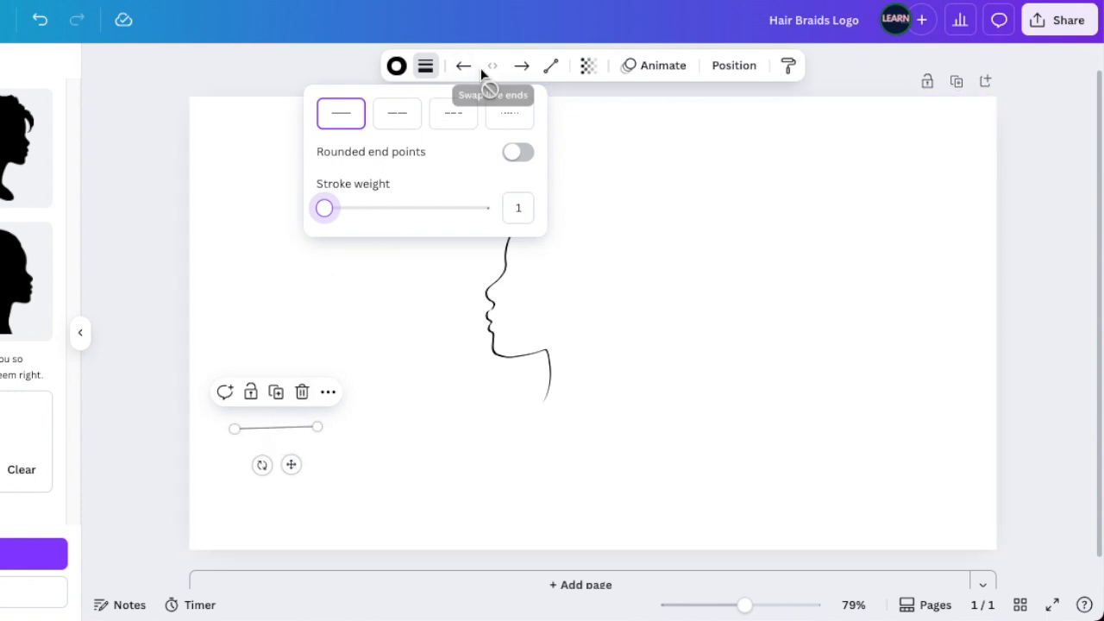
pyautogui.click(552, 68)
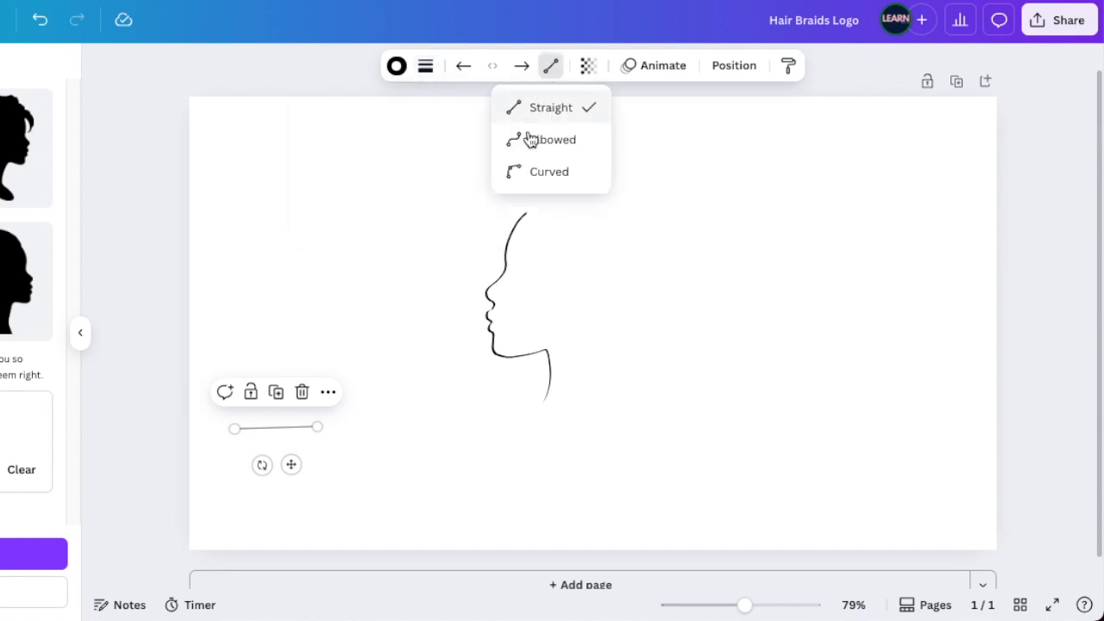
pyautogui.click(521, 179)
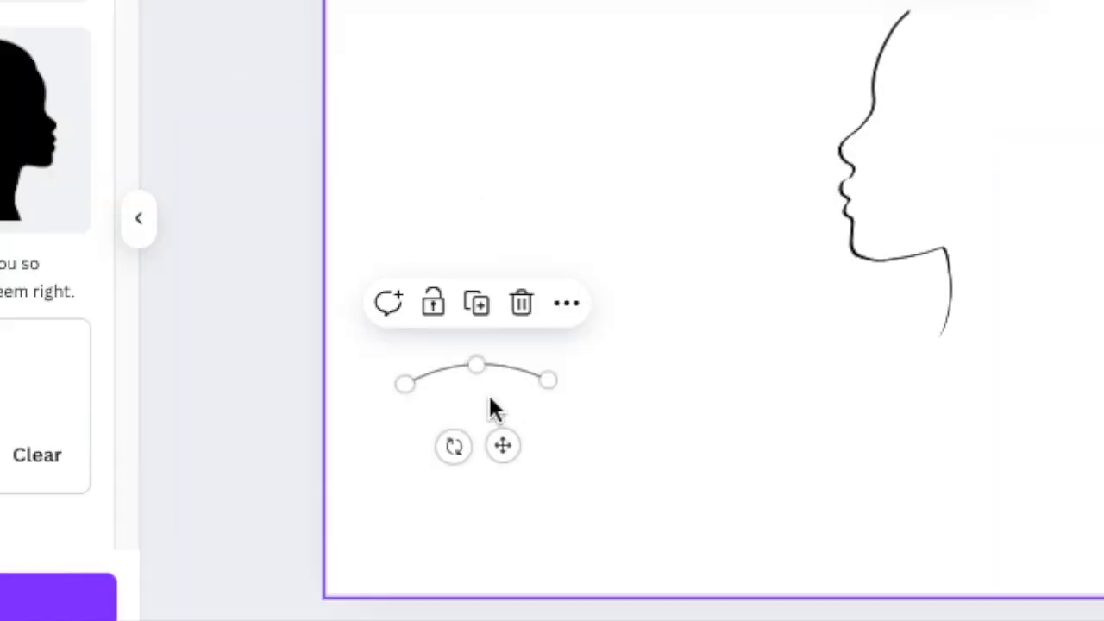
# Bend the curve downward and pull its two ends together to form a tiny U shape.
pyautogui.moveTo(475, 366); pyautogui.dragTo(460, 402)
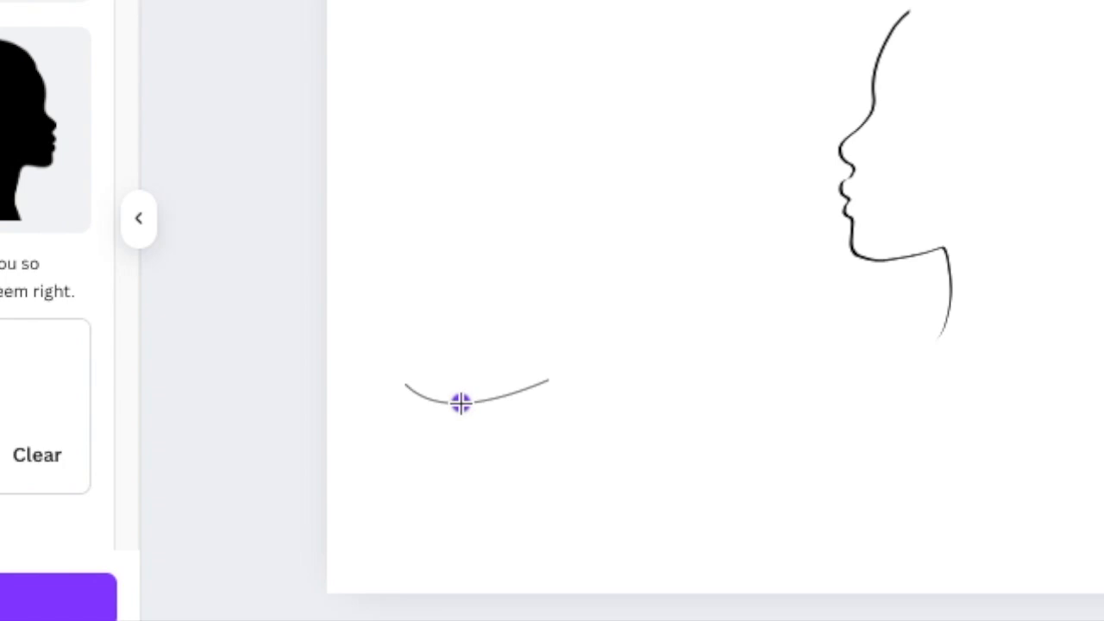
pyautogui.moveTo(460, 402); pyautogui.dragTo(460, 400)
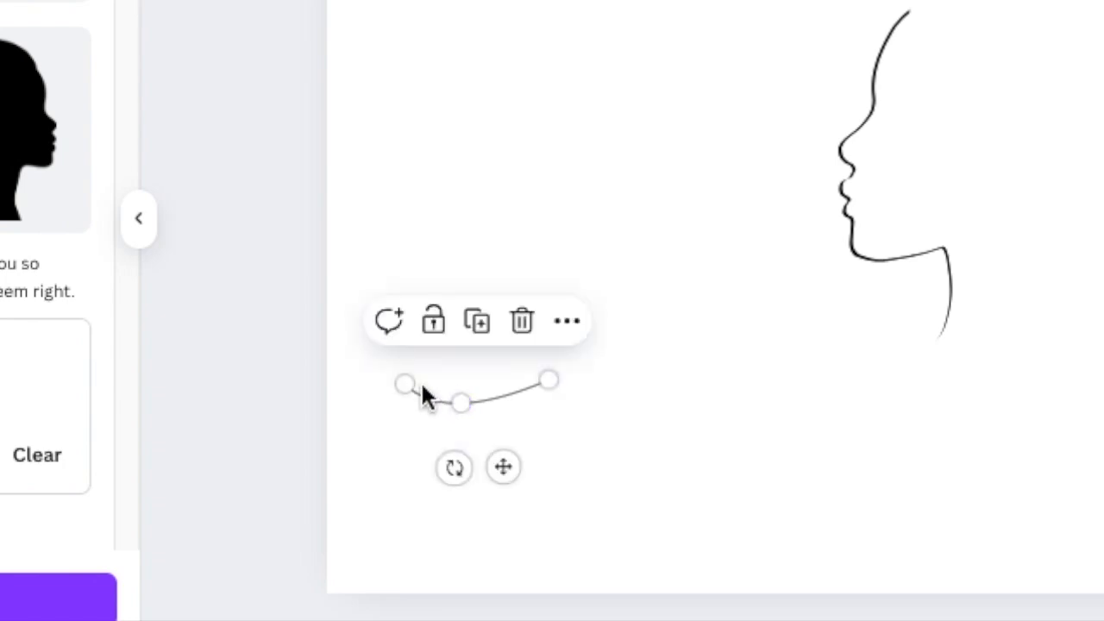
pyautogui.moveTo(402, 382); pyautogui.dragTo(429, 379)
pyautogui.moveTo(546, 378); pyautogui.dragTo(460, 377)
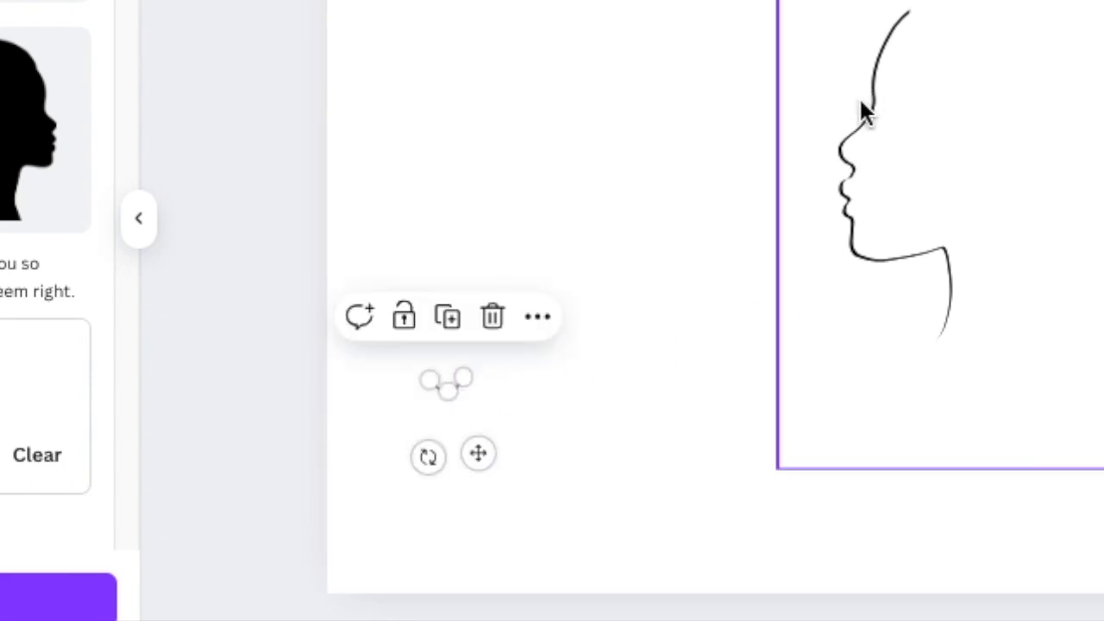
pyautogui.click(529, 487)
pyautogui.click(460, 381)
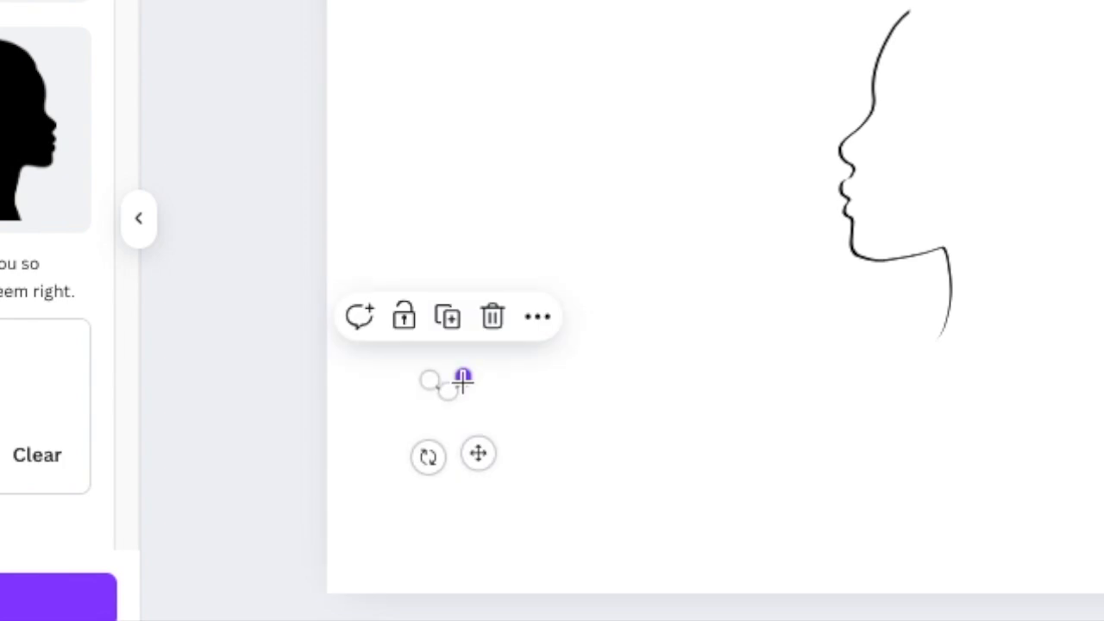
pyautogui.moveTo(465, 377); pyautogui.dragTo(455, 377)
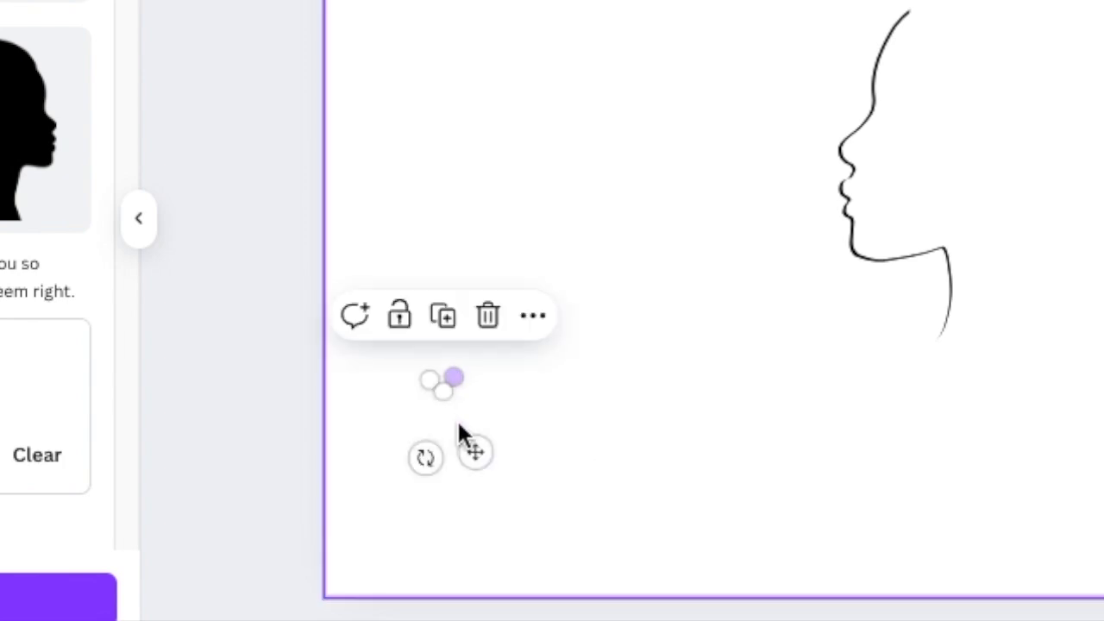
# Duplicate the tiny curve and align the copy directly beneath the original so the two strokes nearly touch.
pyautogui.click(445, 319)
pyautogui.moveTo(492, 469); pyautogui.dragTo(482, 464)
pyautogui.scroll(5, 1018, 207)
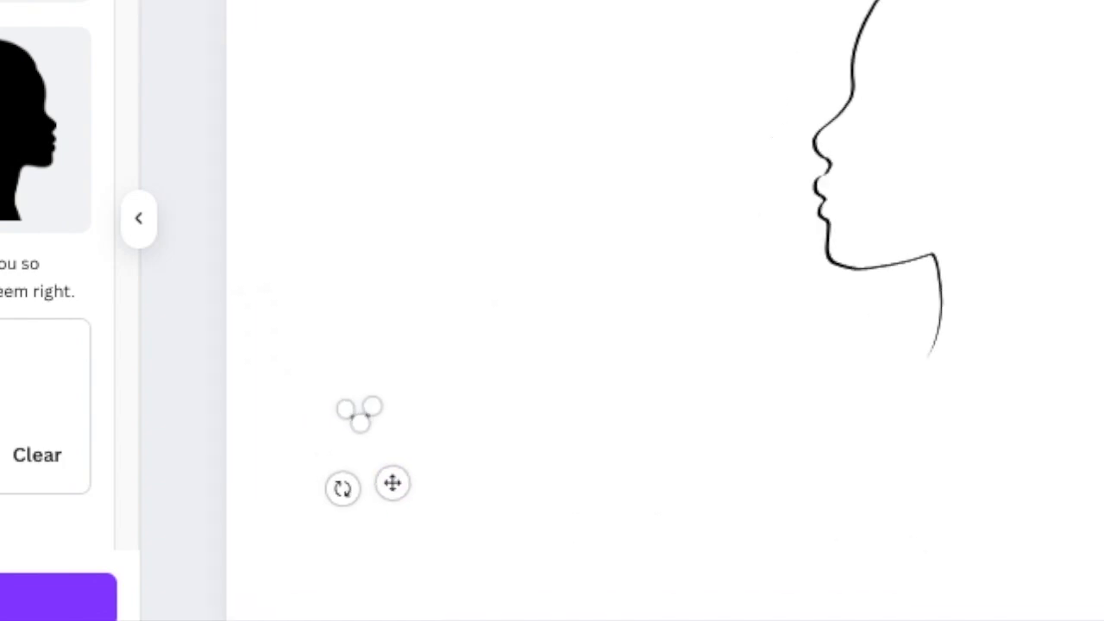
pyautogui.scroll(-5, 410, 371)
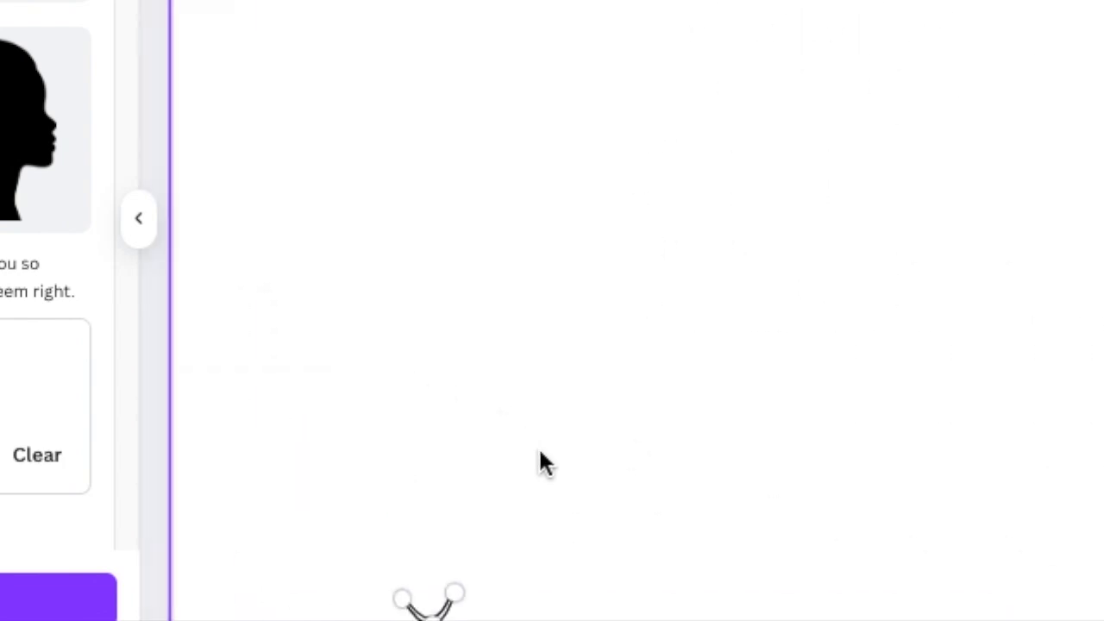
pyautogui.scroll(-4, 540, 461)
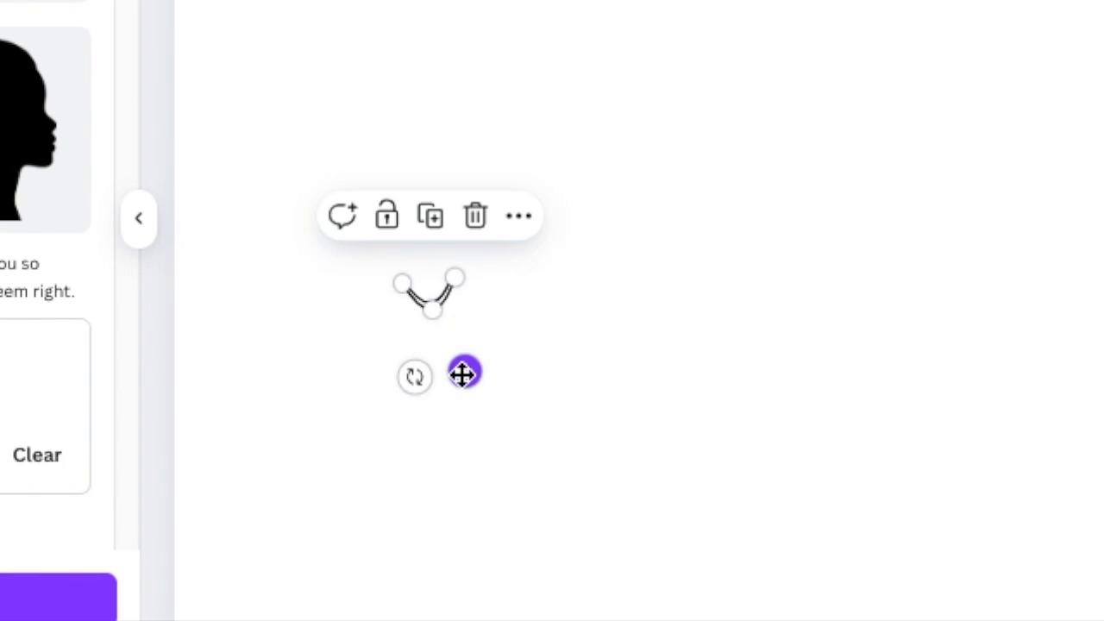
pyautogui.moveTo(463, 373); pyautogui.dragTo(463, 365)
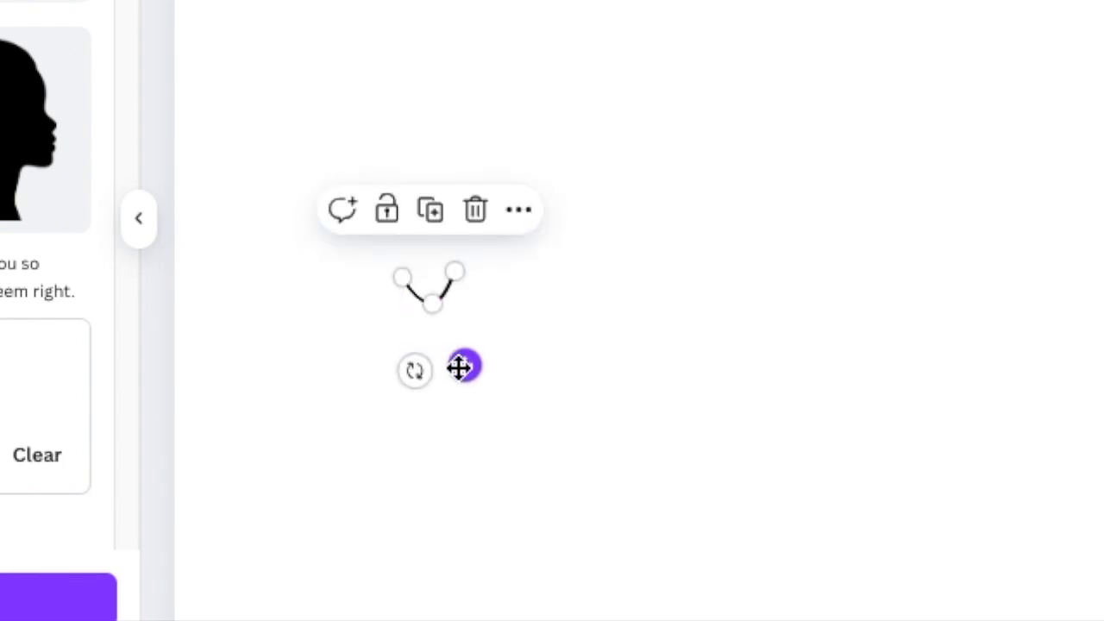
# Adjust the copied curve's end slightly and duplicate it repeatedly to build a dense downward stack of curves.
pyautogui.moveTo(454, 273); pyautogui.dragTo(453, 276)
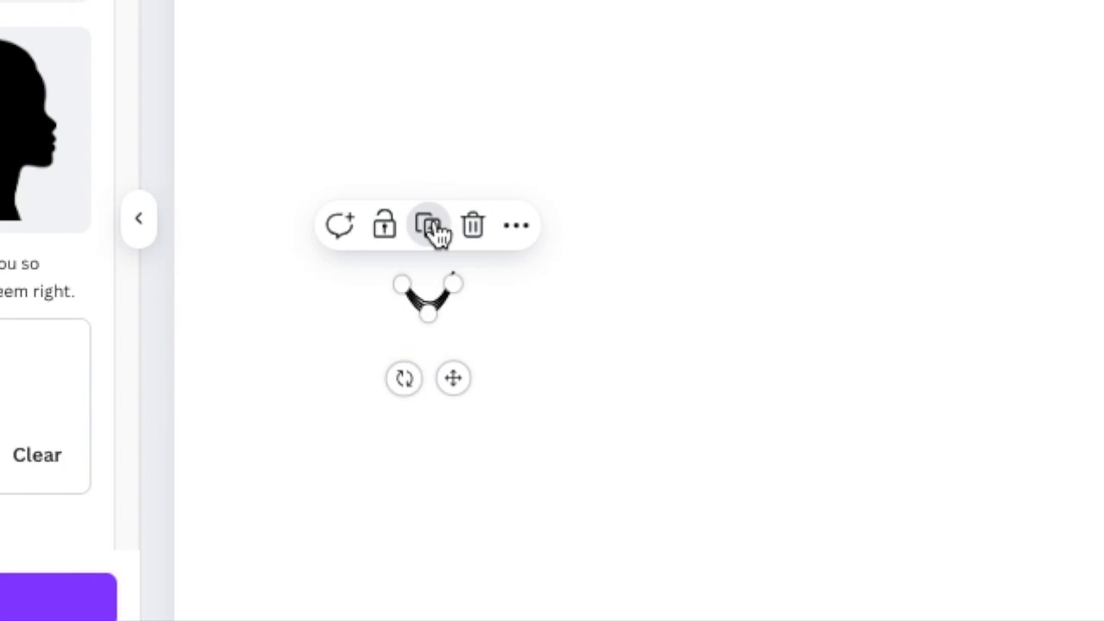
pyautogui.click(431, 230)
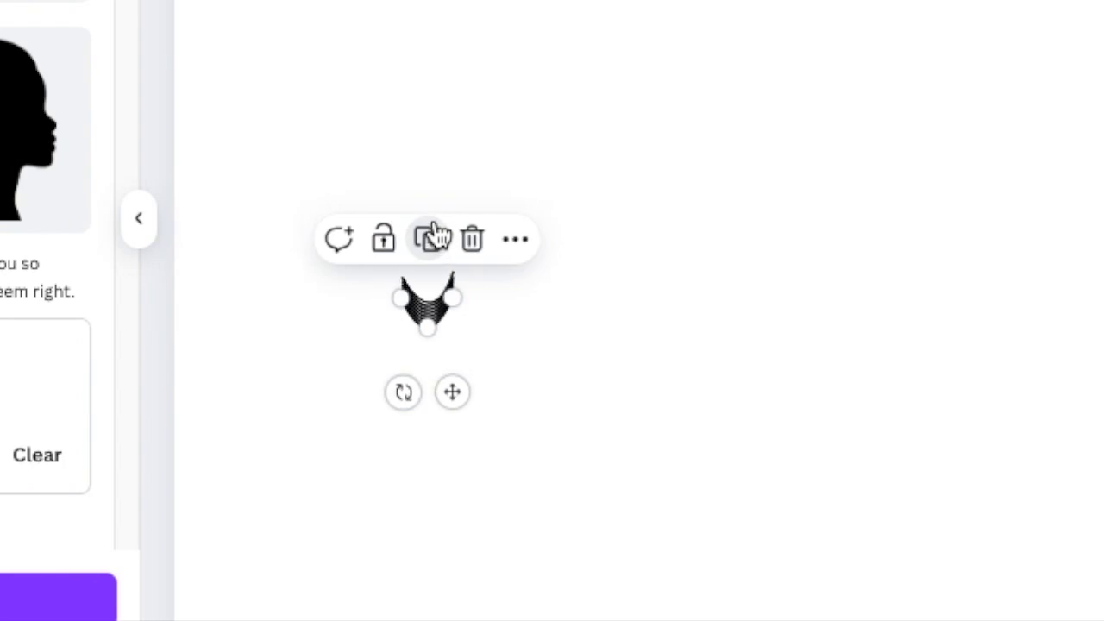
pyautogui.click(1026, 510)
# Group all the stacked curves into one eyelash shape and scale the group down.
pyautogui.moveTo(316, 153); pyautogui.dragTo(469, 409)
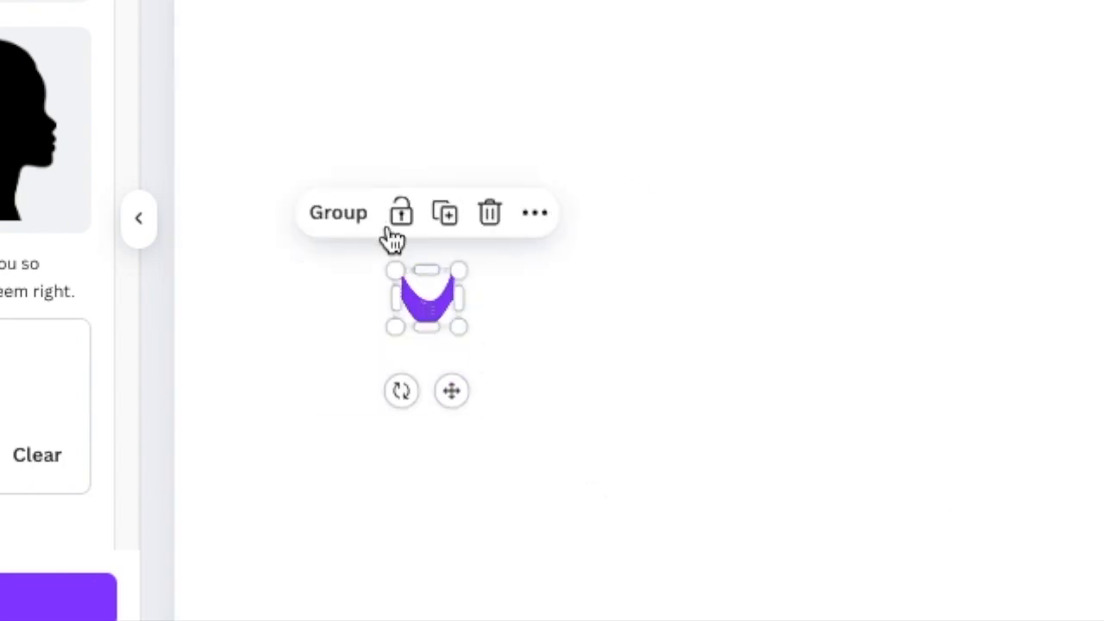
pyautogui.click(379, 220)
pyautogui.moveTo(457, 326); pyautogui.dragTo(440, 312)
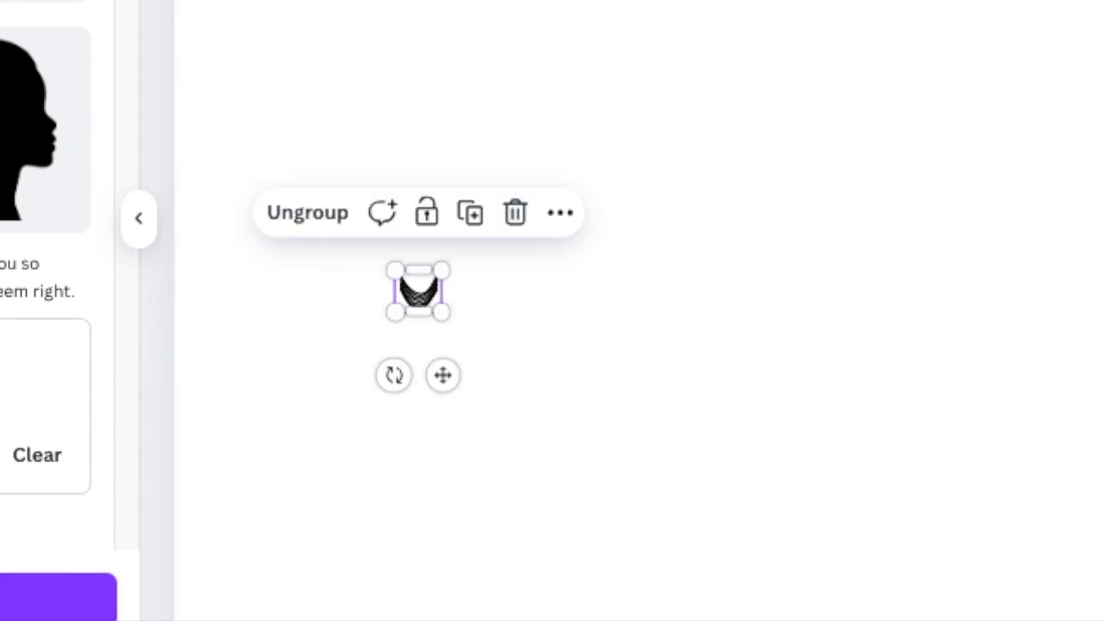
# Shrink the eyelash group further and place it against the profile line at eye level, above the nose.
pyautogui.scroll(2, 655, 441)
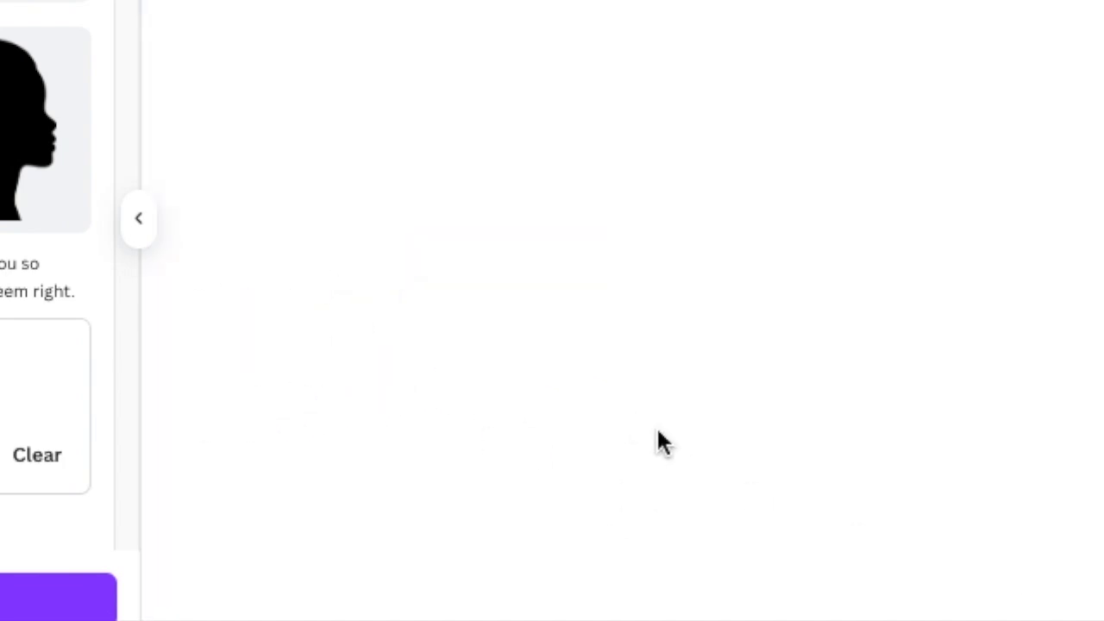
pyautogui.moveTo(608, 404); pyautogui.dragTo(580, 379)
pyautogui.scroll(-3, 552, 345)
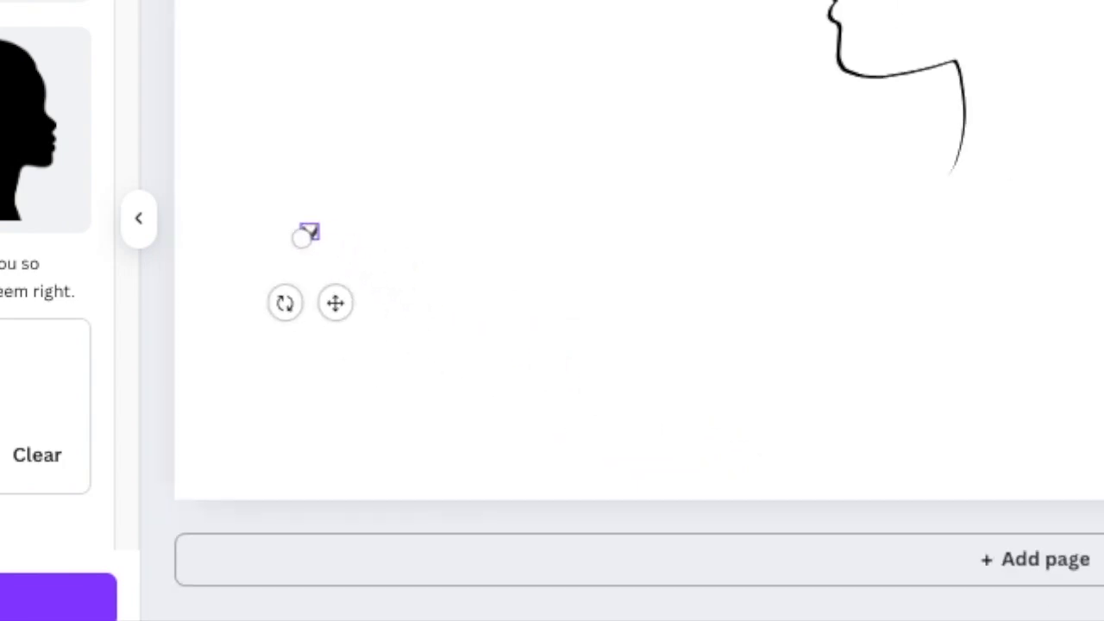
pyautogui.moveTo(452, 417); pyautogui.dragTo(891, 134)
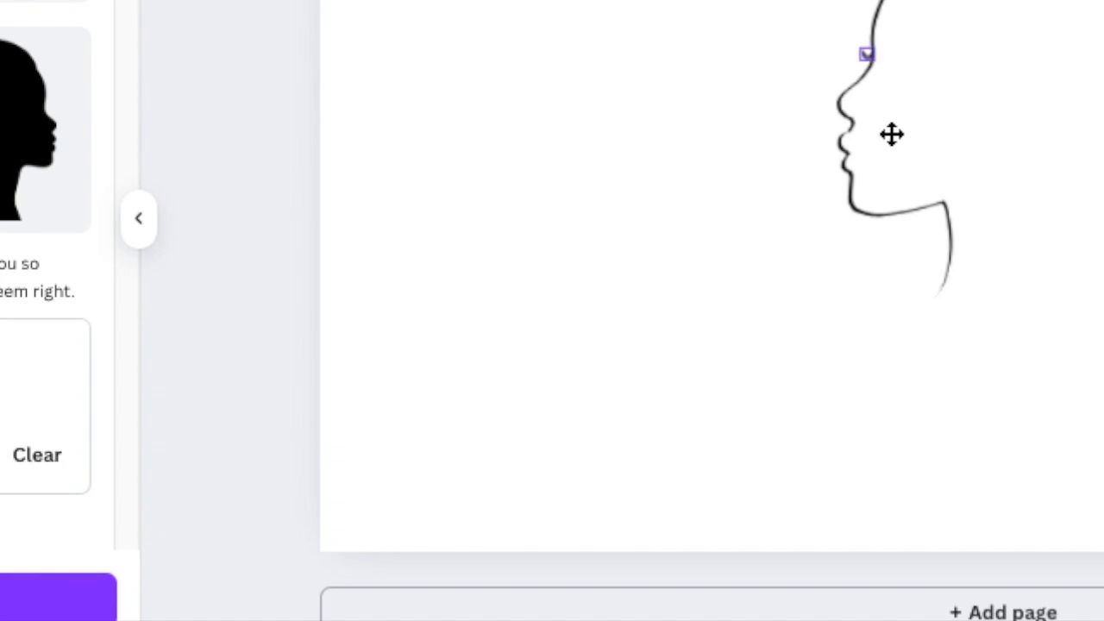
pyautogui.click(927, 485)
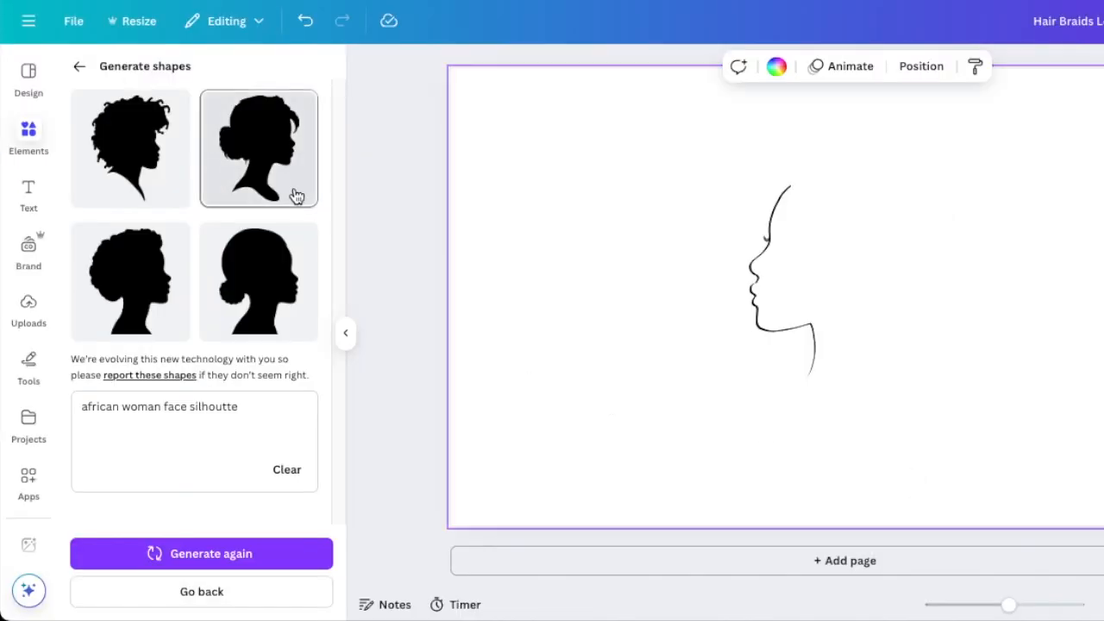
# Add the narrow teardrop shape from the Teardrops category, shrink it, and place it behind the jaw as an earring.
pyautogui.click(28, 130)
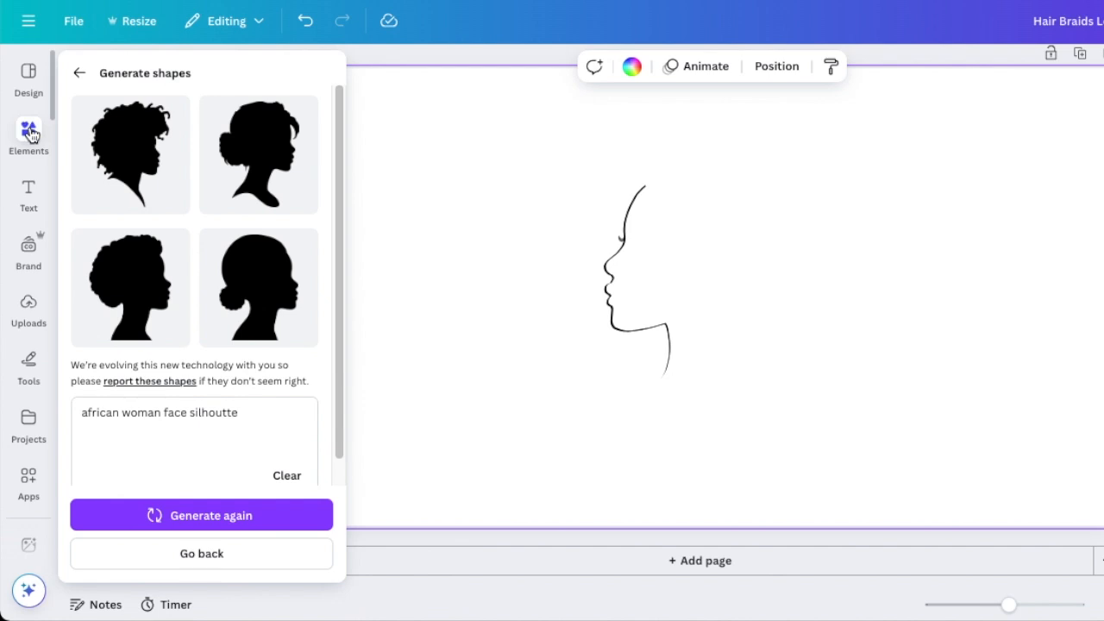
pyautogui.click(77, 73)
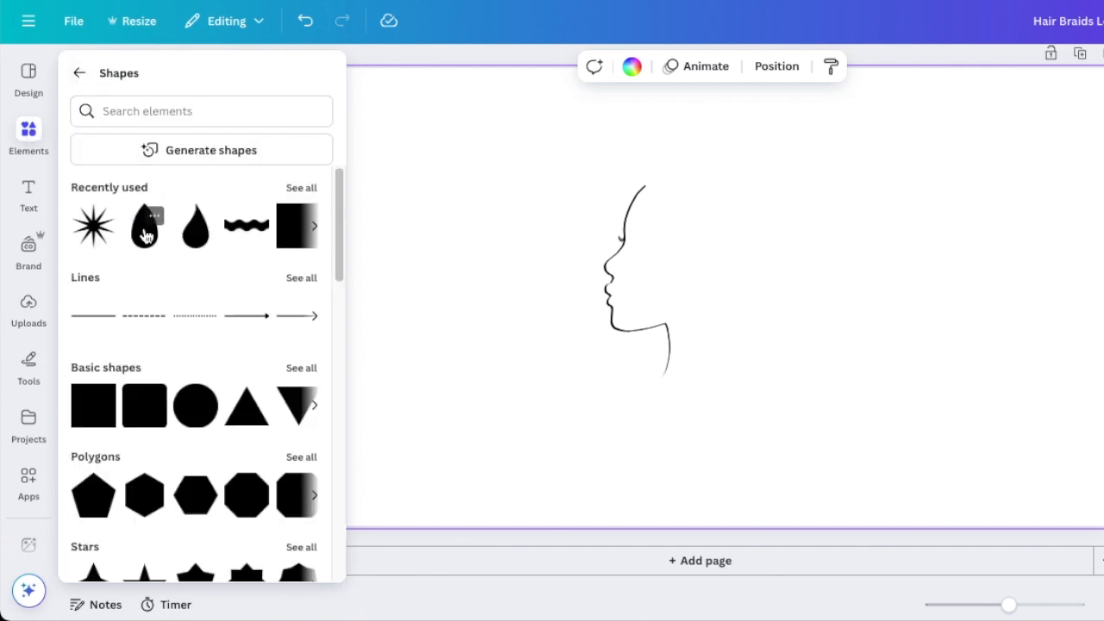
pyautogui.scroll(-3, 186, 353)
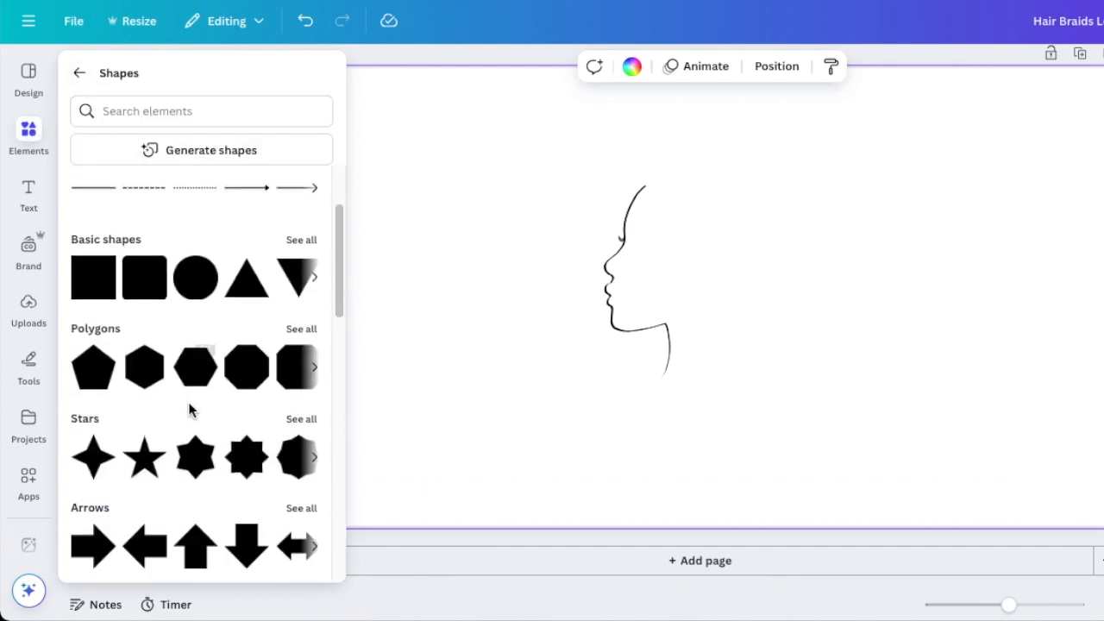
pyautogui.scroll(-8, 187, 405)
pyautogui.scroll(-2, 242, 385)
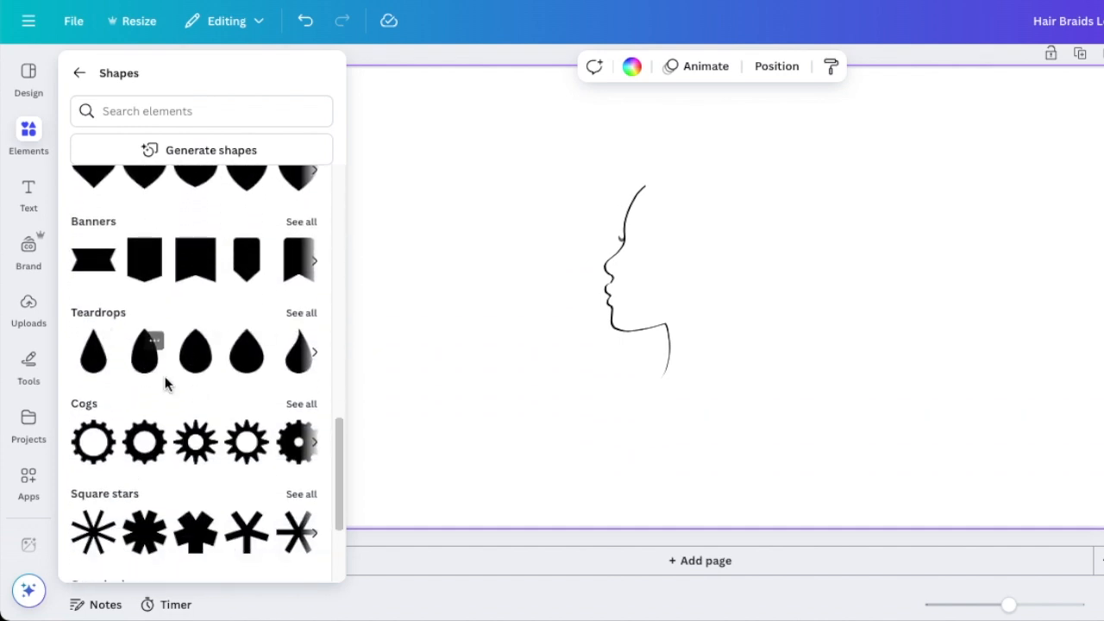
pyautogui.click(96, 369)
pyautogui.moveTo(753, 228); pyautogui.dragTo(697, 327)
pyautogui.moveTo(697, 401); pyautogui.dragTo(701, 297)
pyautogui.click(520, 313)
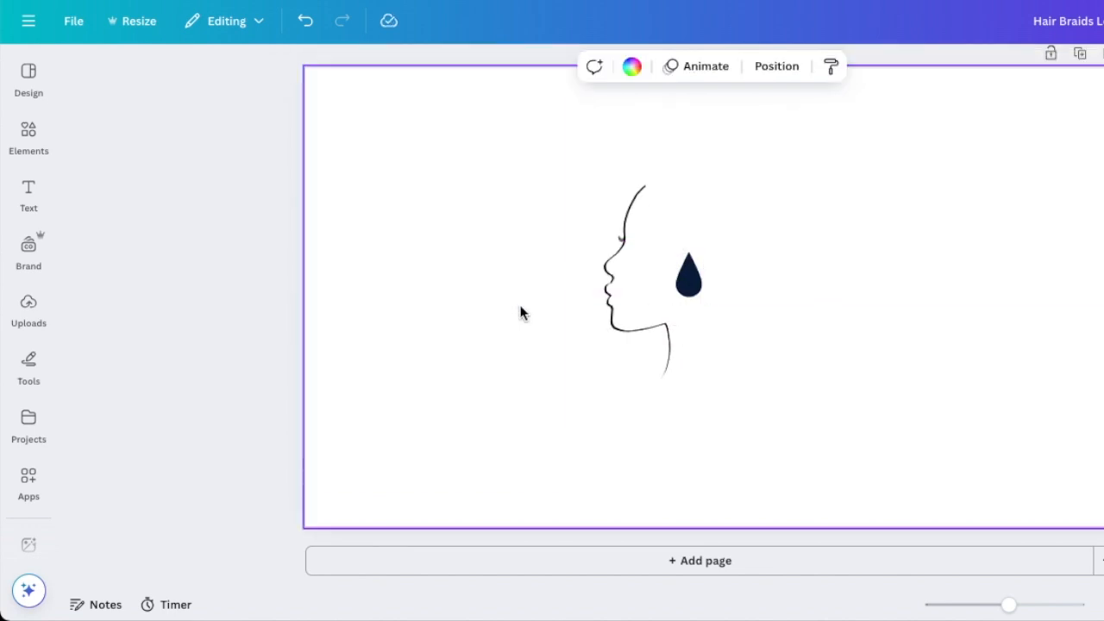
# Recolor the teardrop earring black.
pyautogui.click(692, 278)
pyautogui.click(359, 69)
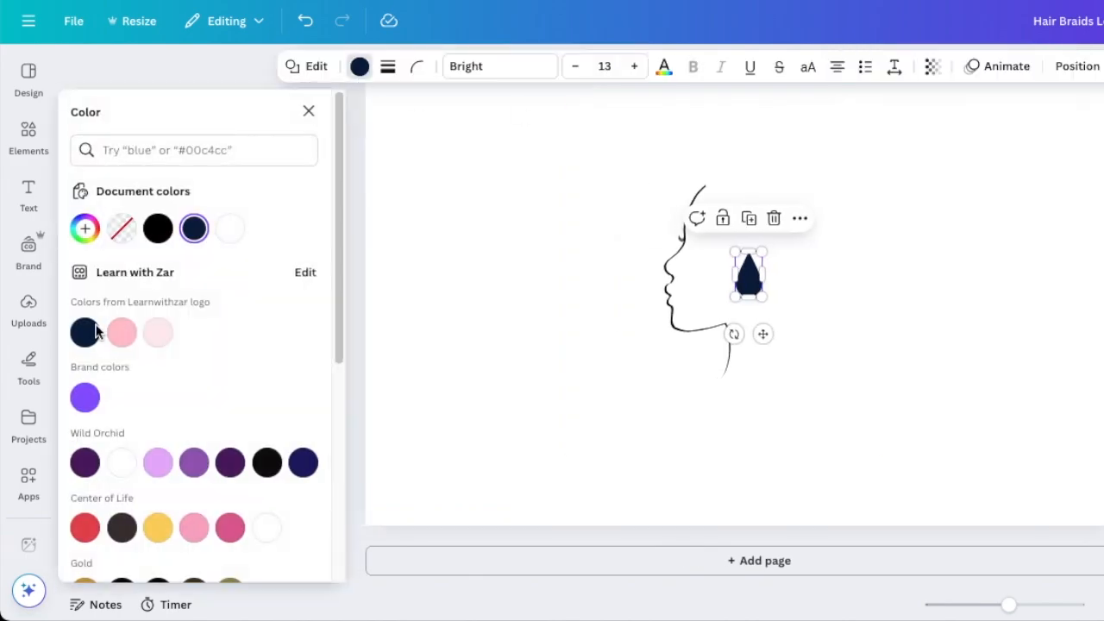
pyautogui.click(158, 228)
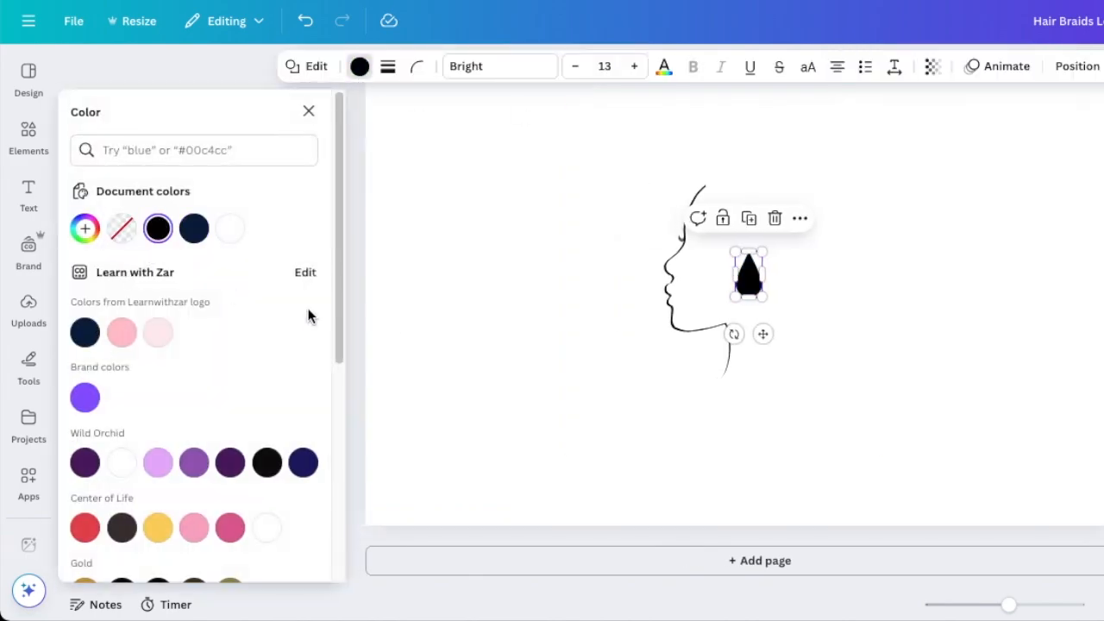
# Duplicate the black teardrop, make the copy white, and fit it slightly smaller inside to leave a black outline.
pyautogui.click(749, 221)
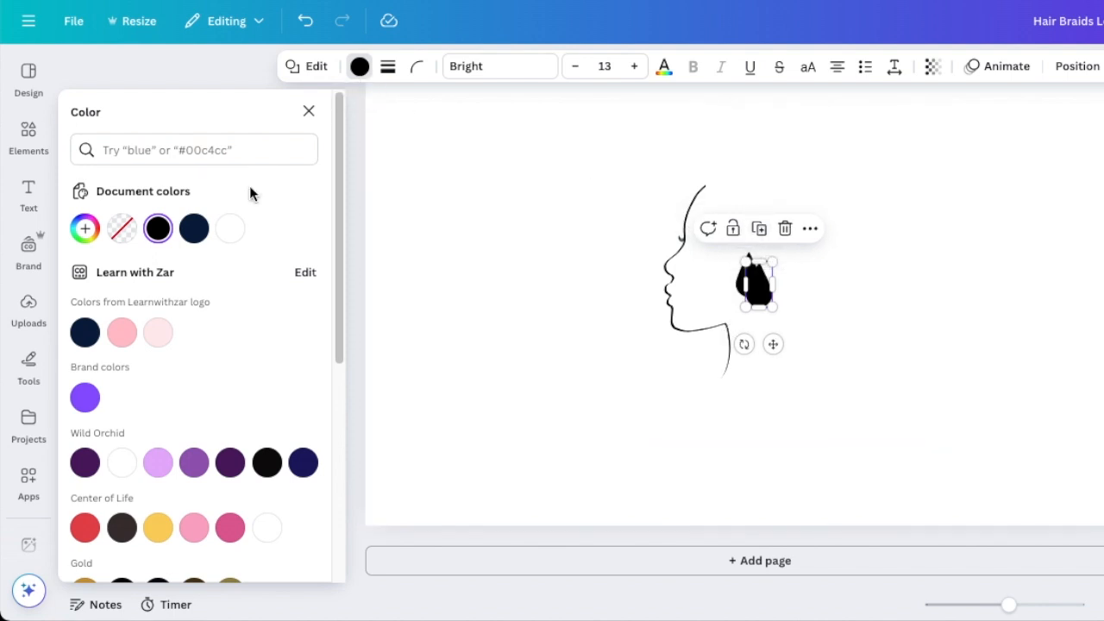
pyautogui.click(233, 228)
pyautogui.moveTo(768, 304); pyautogui.dragTo(760, 322)
pyautogui.click(555, 318)
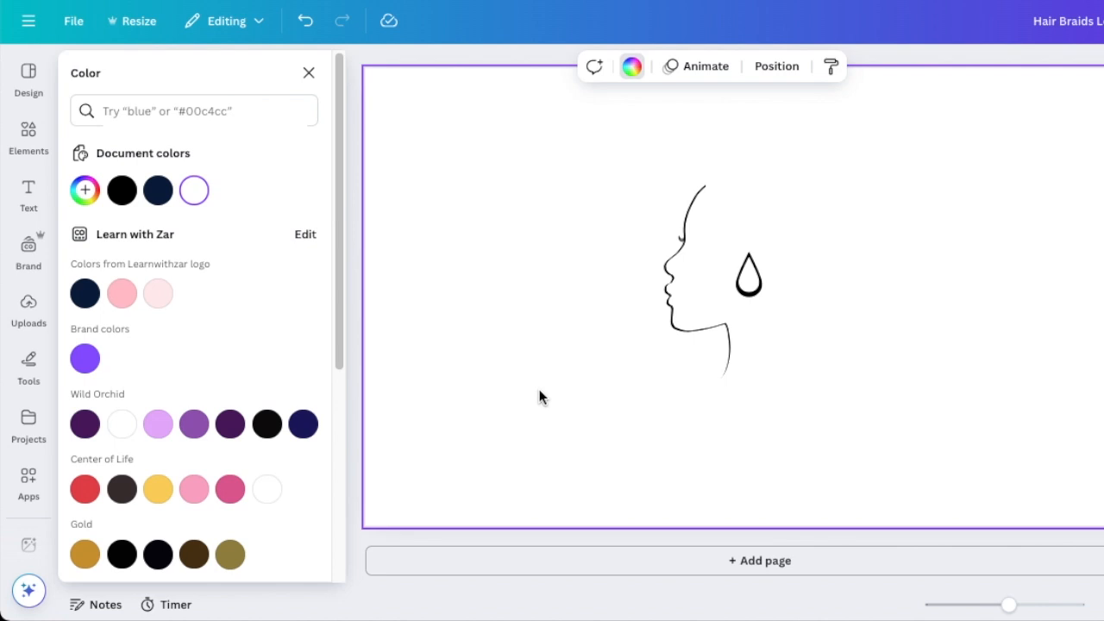
# Add another straight line and move it to the blank area above and to the right of the face.
pyautogui.press('l')
pyautogui.moveTo(722, 341); pyautogui.dragTo(823, 184)
# Group the eyelash together with the black and white teardrops of the earring.
pyautogui.click(409, 106)
pyautogui.moveTo(549, 182); pyautogui.dragTo(709, 335)
pyautogui.click(608, 201)
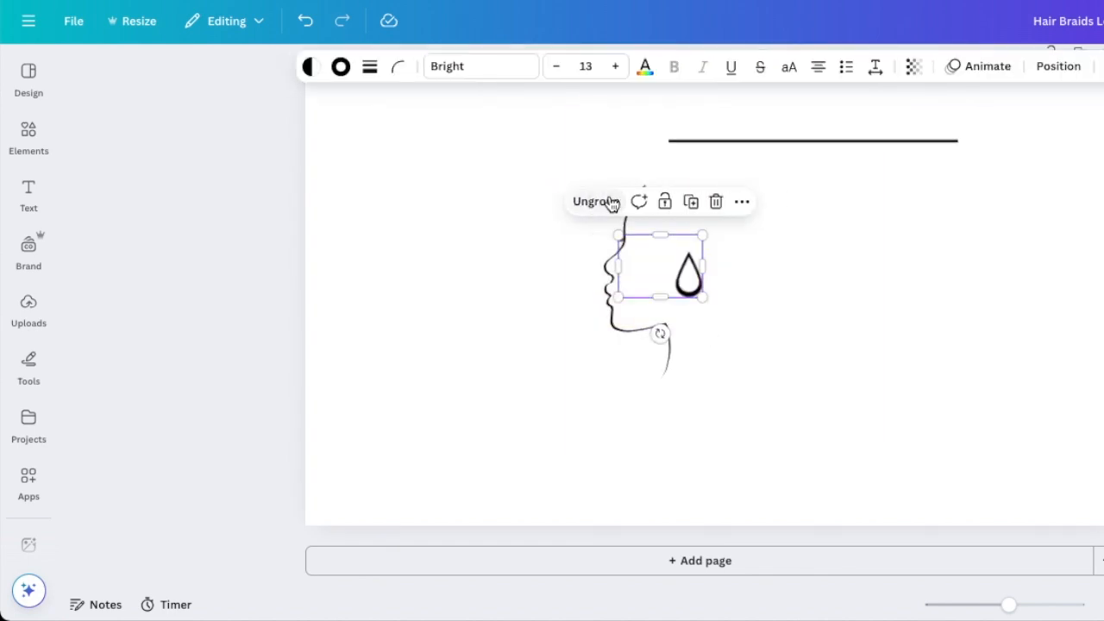
# Lock the eyelash and earring group in place.
pyautogui.click(667, 203)
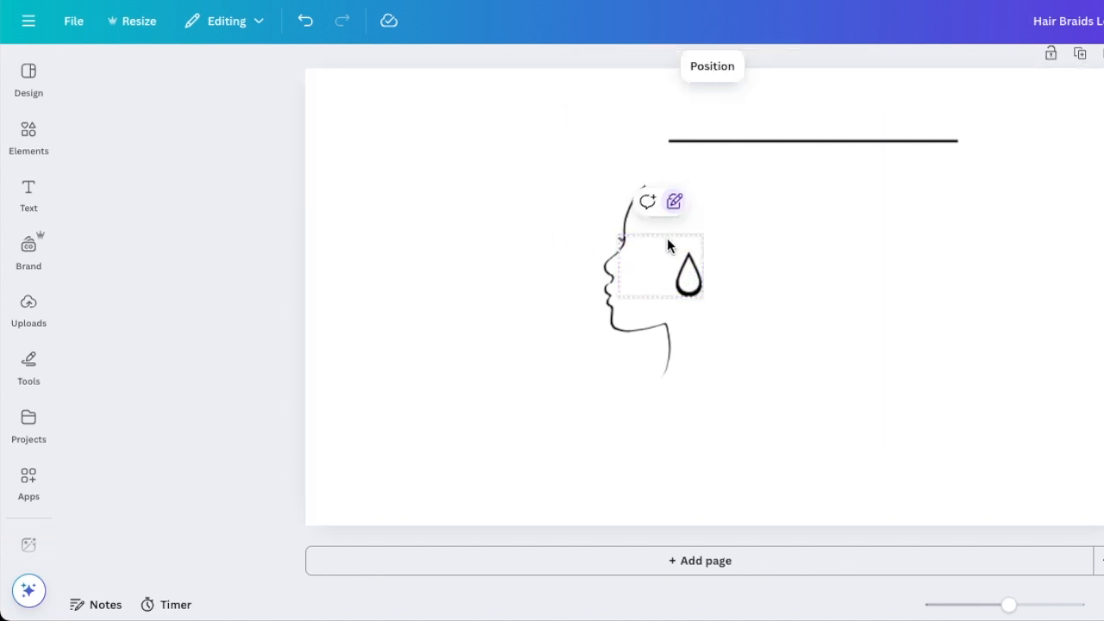
pyautogui.click(552, 222)
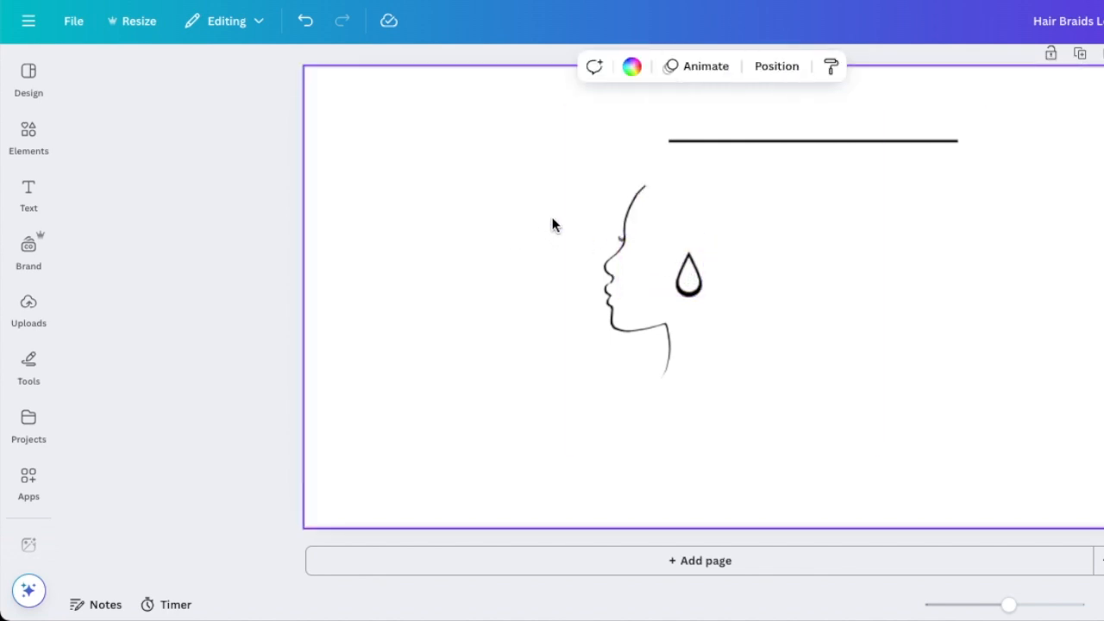
# Change the straight line above the face to a curved line and arch it from the top of the forehead over the head.
pyautogui.click(740, 147)
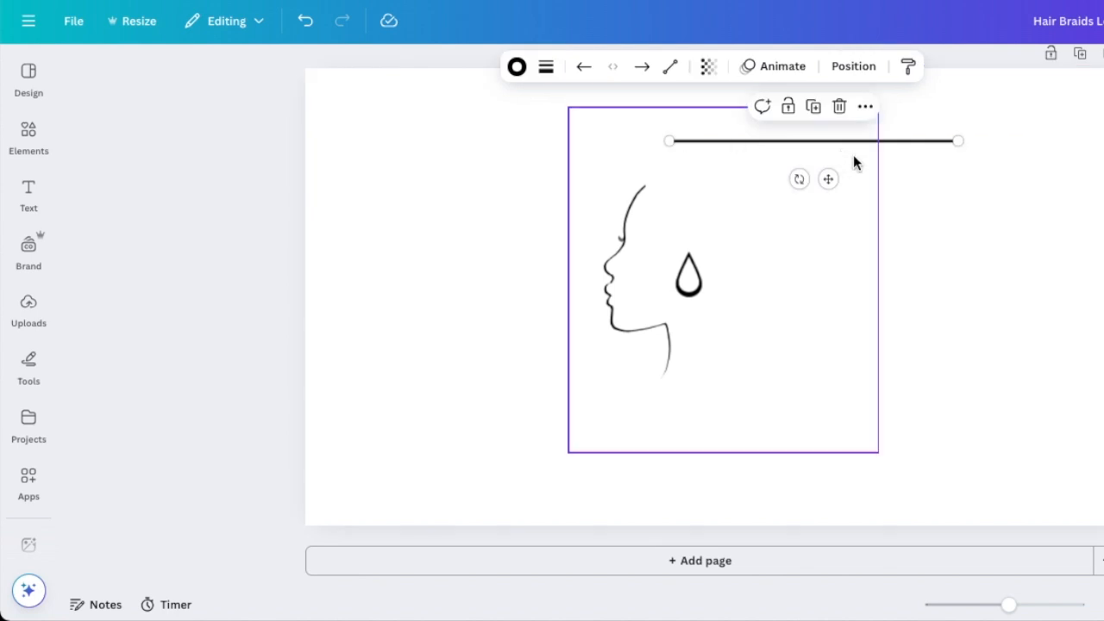
pyautogui.click(671, 72)
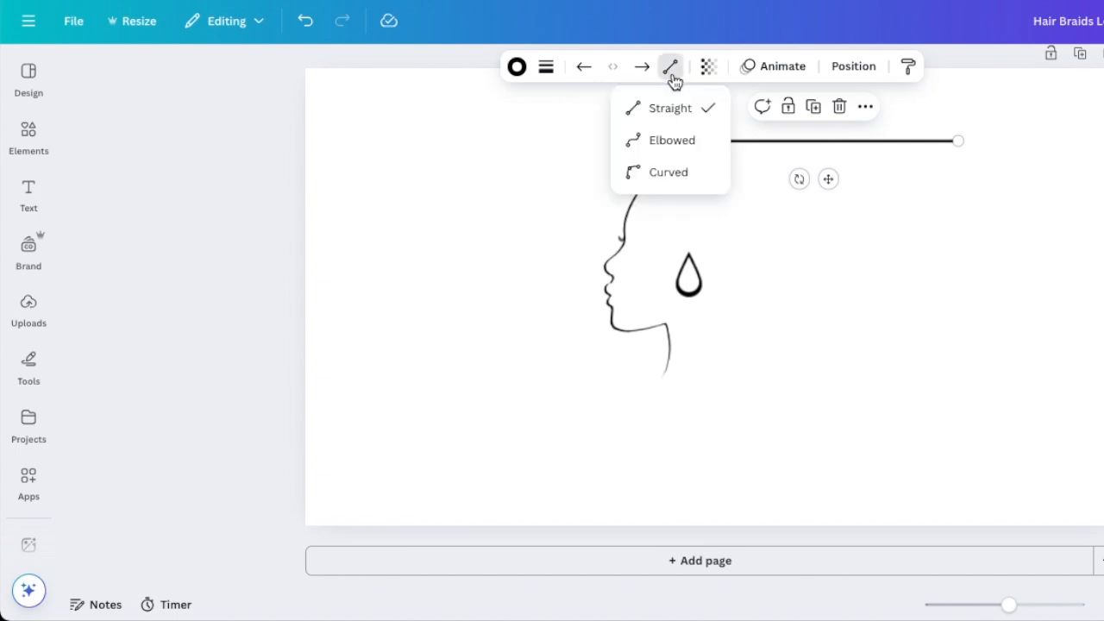
pyautogui.click(664, 174)
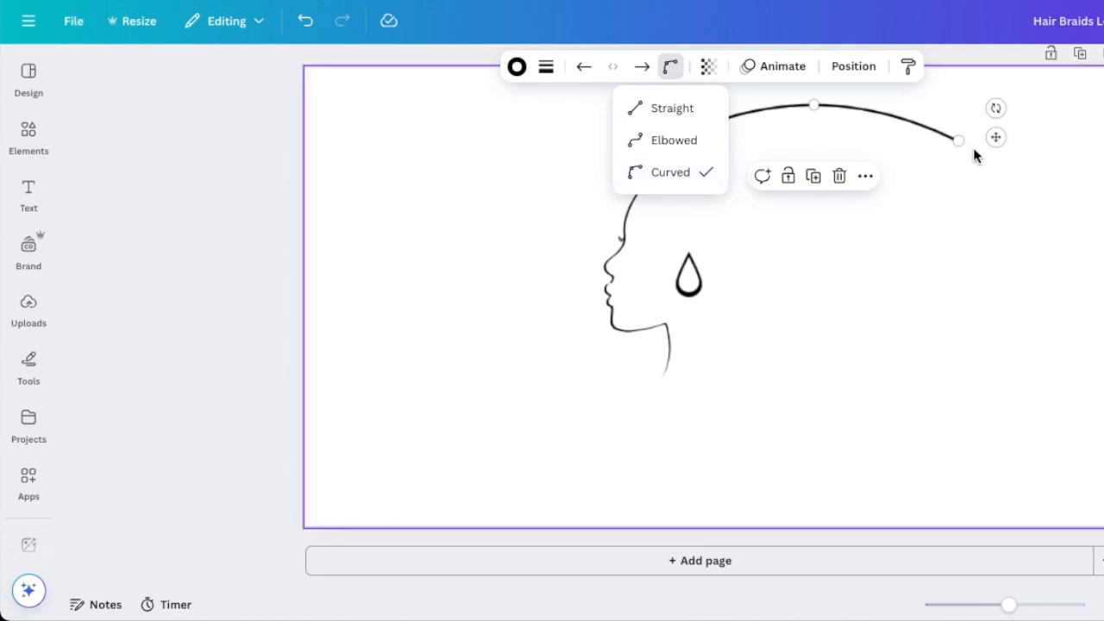
pyautogui.moveTo(958, 139); pyautogui.dragTo(901, 295)
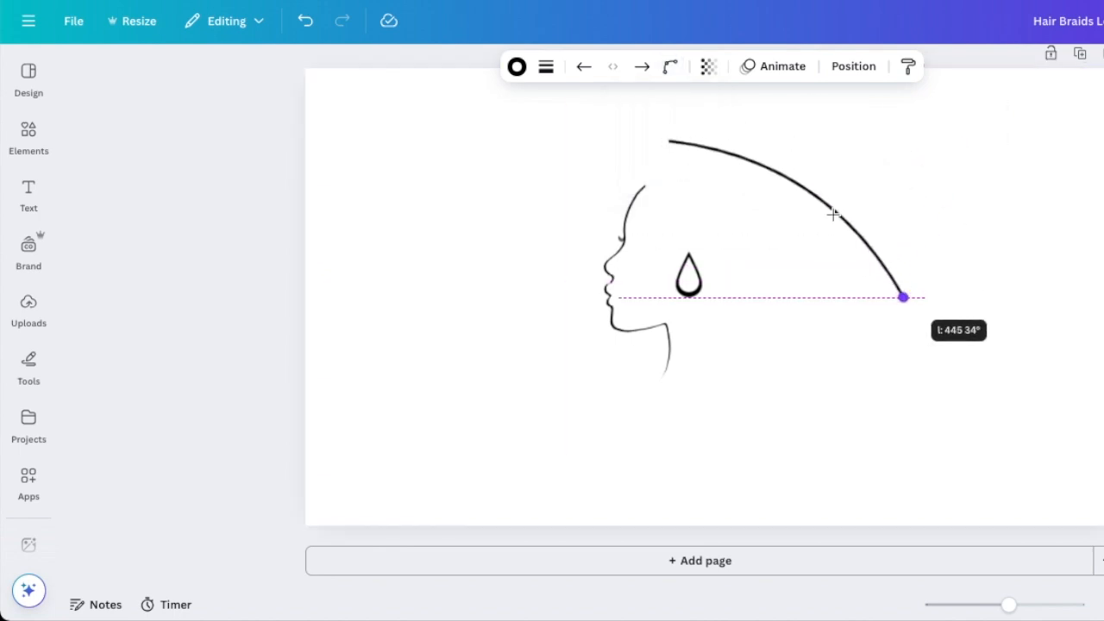
pyautogui.moveTo(805, 187); pyautogui.dragTo(829, 153)
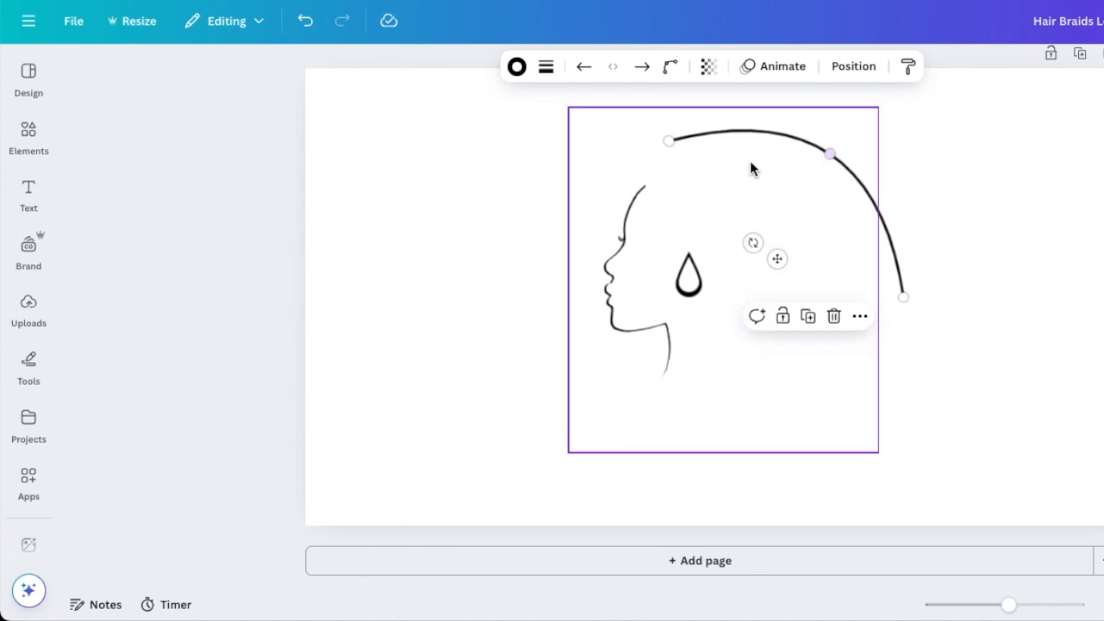
pyautogui.moveTo(667, 140); pyautogui.dragTo(650, 182)
pyautogui.moveTo(904, 305); pyautogui.dragTo(877, 325)
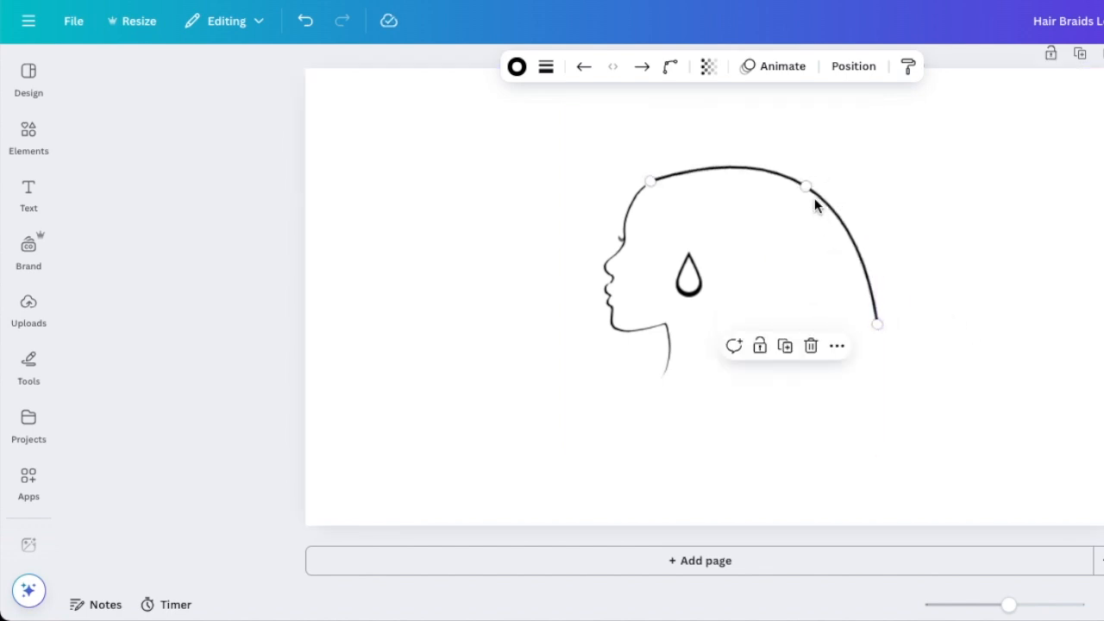
# Reshape the curved line so it rounds the back of the head and hangs down well below the neck.
pyautogui.moveTo(807, 188); pyautogui.dragTo(802, 194)
pyautogui.moveTo(877, 324); pyautogui.dragTo(798, 326)
pyautogui.moveTo(770, 205); pyautogui.dragTo(801, 185)
pyautogui.moveTo(799, 326); pyautogui.dragTo(793, 452)
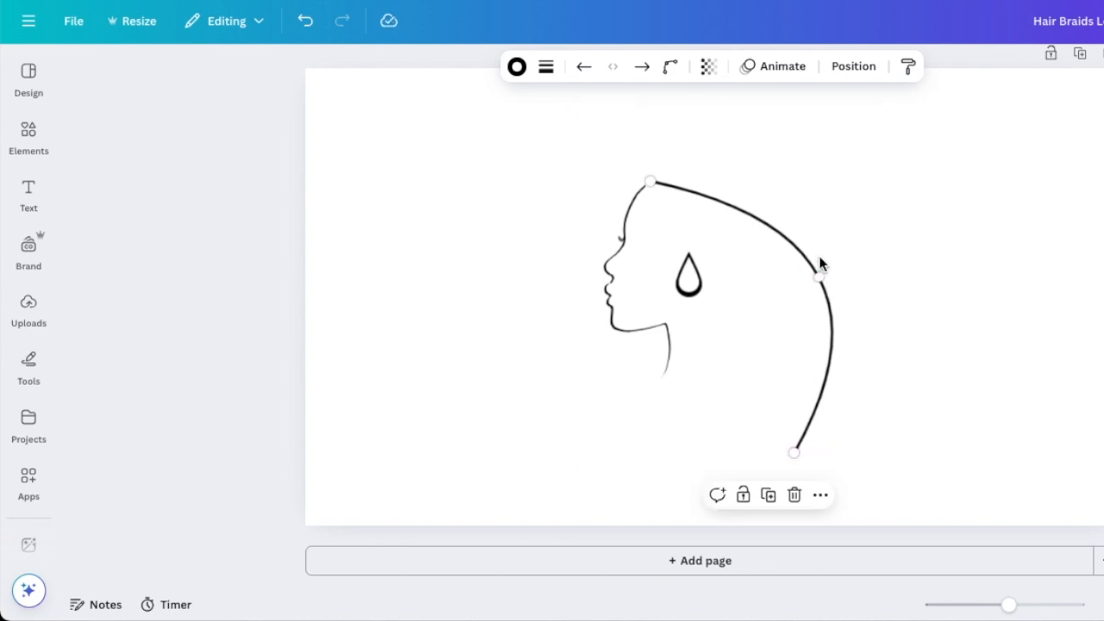
pyautogui.moveTo(818, 274); pyautogui.dragTo(793, 208)
pyautogui.moveTo(794, 450); pyautogui.dragTo(780, 475)
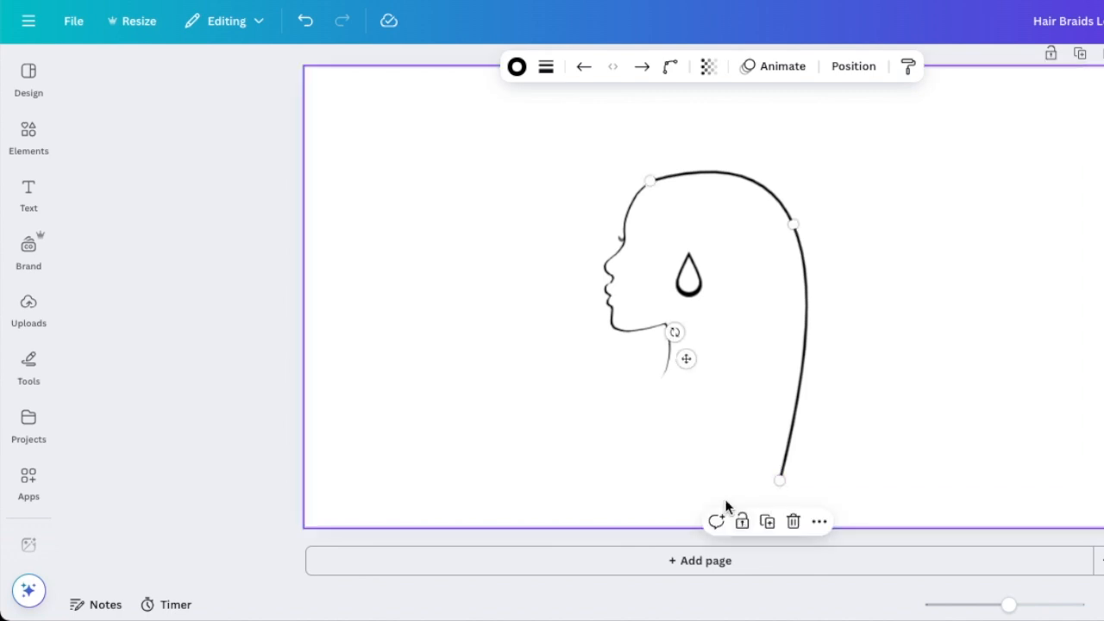
pyautogui.click(709, 460)
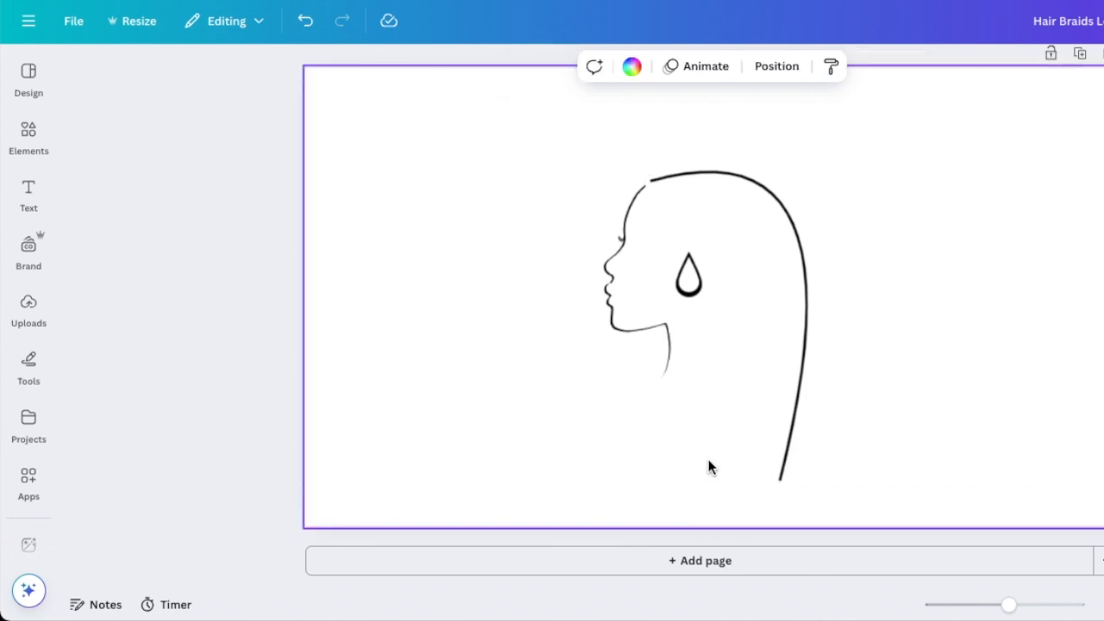
pyautogui.click(771, 188)
pyautogui.moveTo(792, 221)
pyautogui.mouseDown()
pyautogui.moveTo(792, 209)
pyautogui.moveTo(787, 217)
pyautogui.mouseUp()
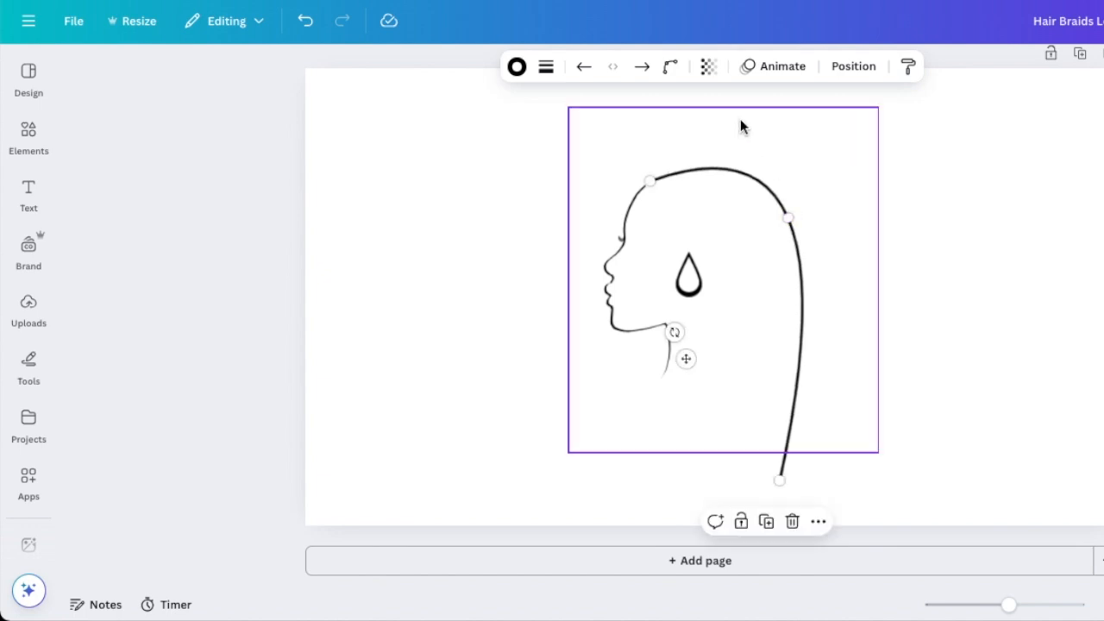
# Change the hair curve's line style to dotted.
pyautogui.click(545, 68)
pyautogui.click(628, 127)
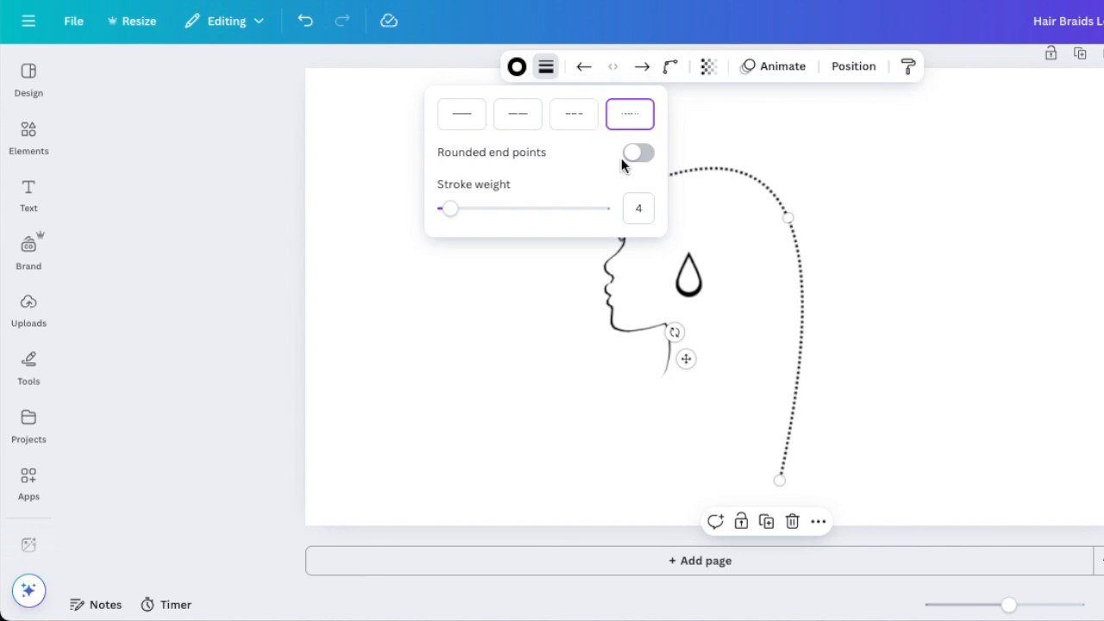
pyautogui.click(572, 128)
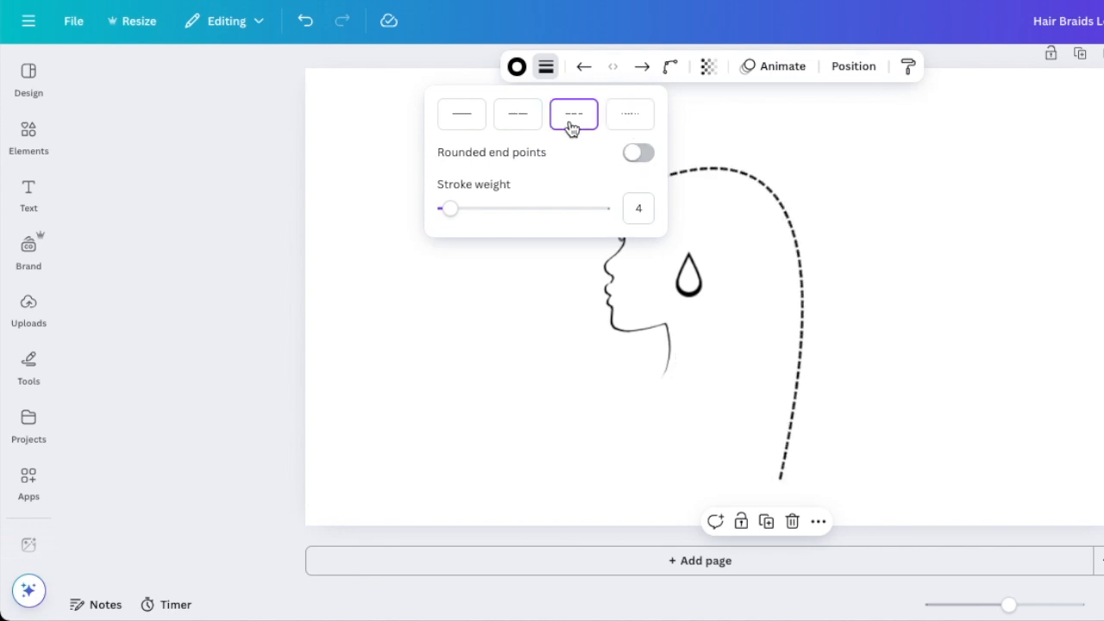
pyautogui.click(634, 153)
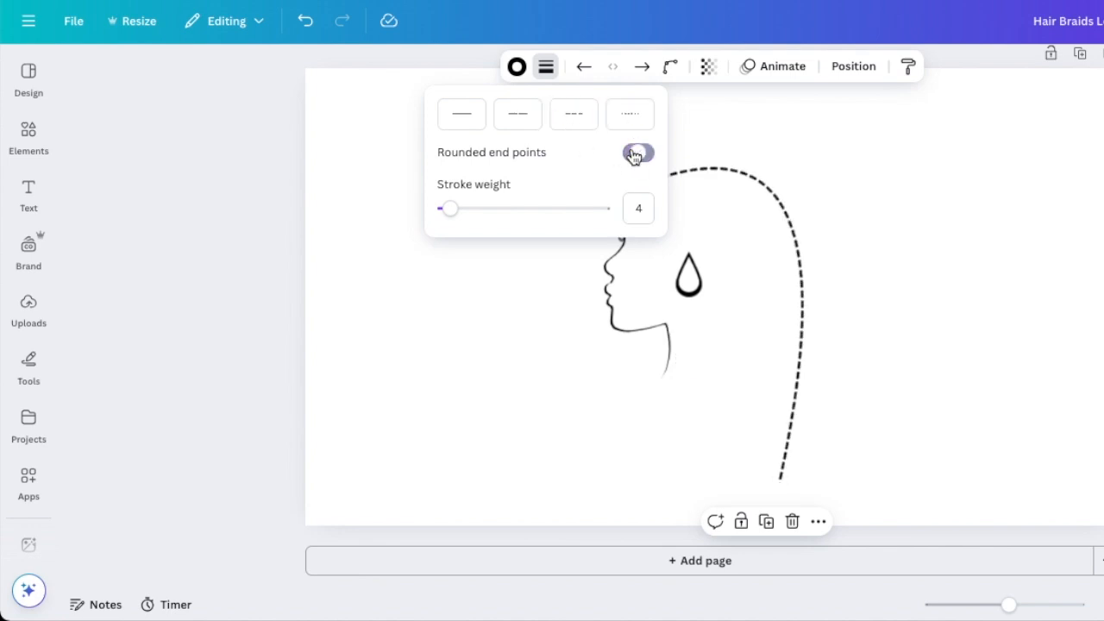
pyautogui.click(630, 115)
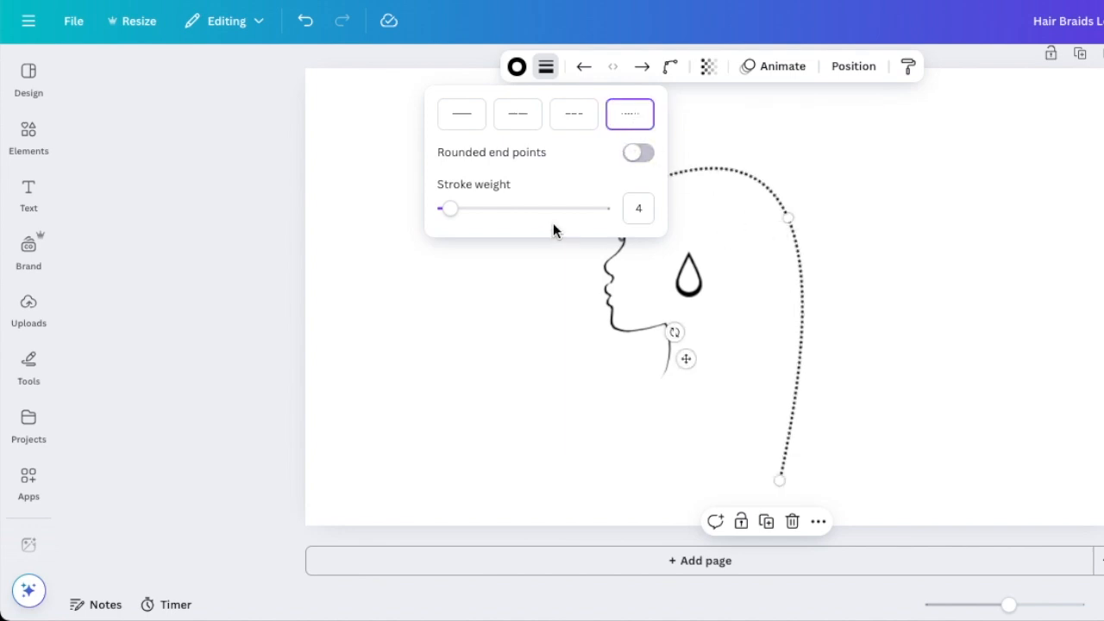
# Turn on rounded end points for the dotted hair curve and set its stroke weight to 9.
pyautogui.moveTo(450, 209); pyautogui.dragTo(452, 211)
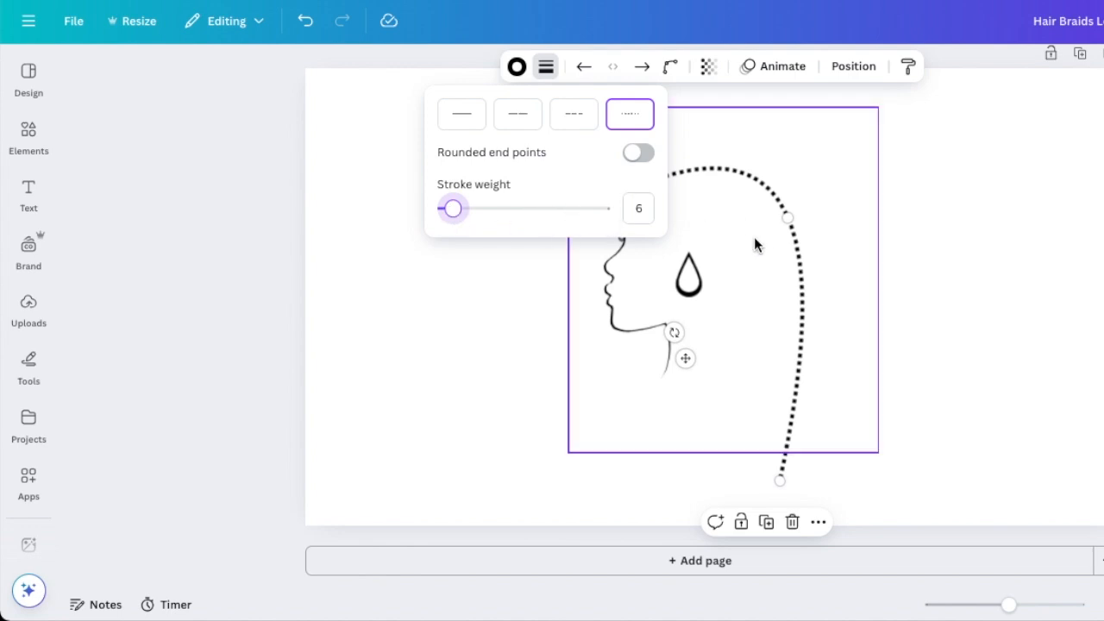
pyautogui.click(638, 155)
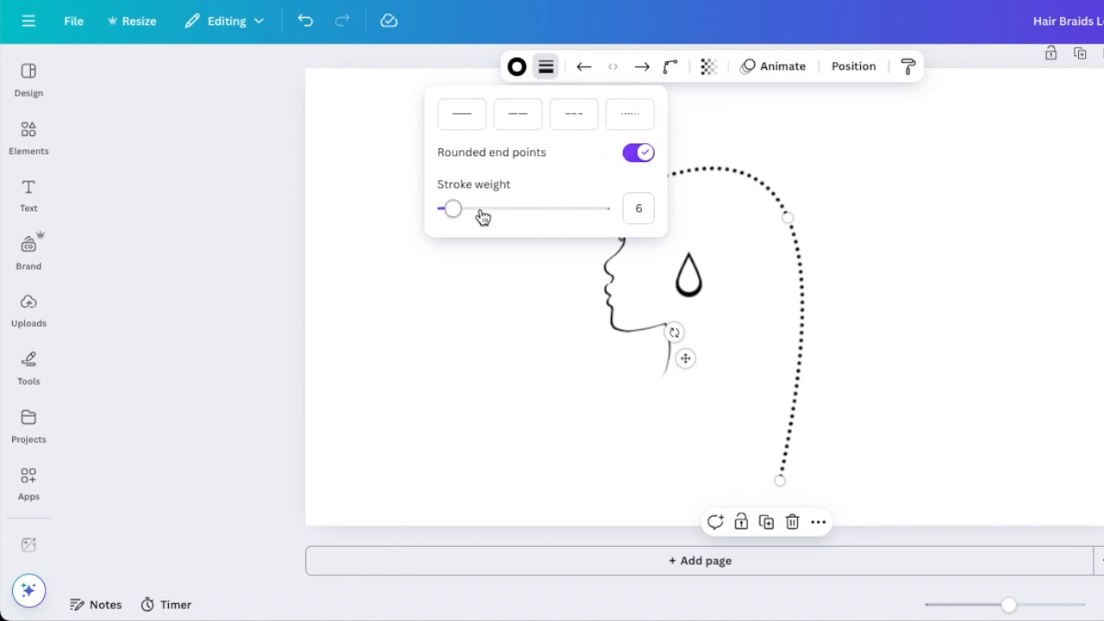
pyautogui.moveTo(452, 210); pyautogui.dragTo(461, 210)
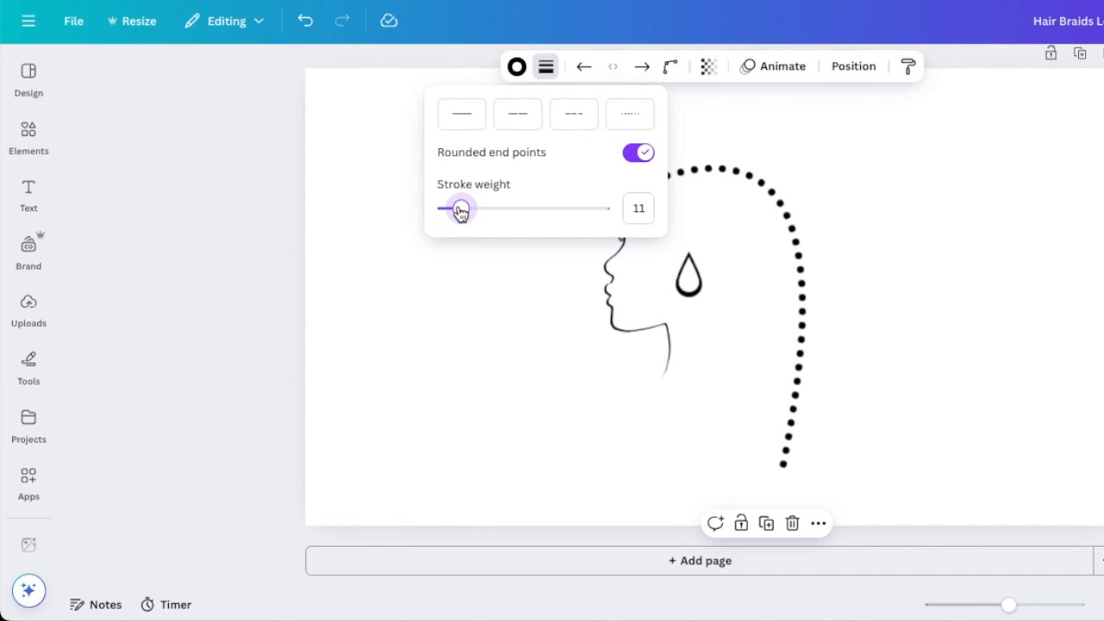
pyautogui.moveTo(461, 210); pyautogui.dragTo(457, 212)
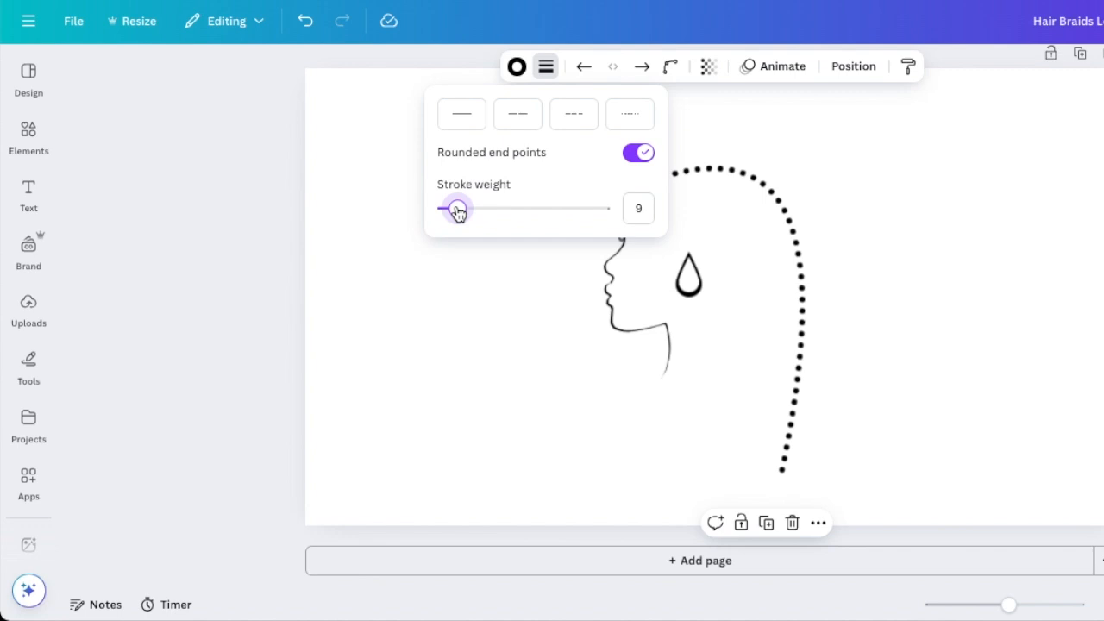
pyautogui.click(893, 261)
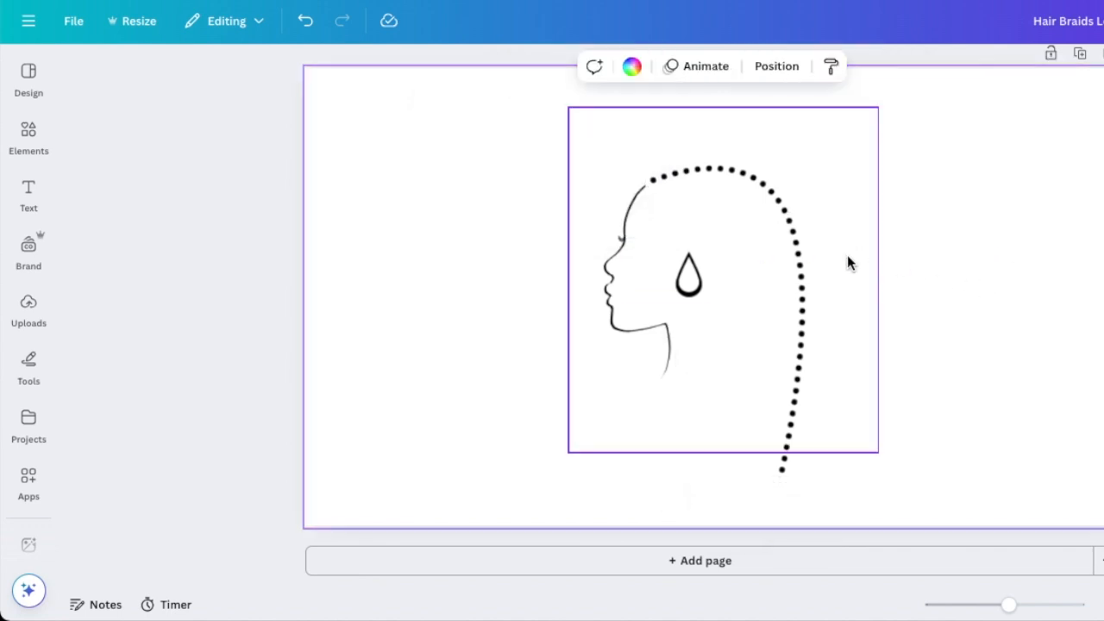
# Duplicate the dotted hair curve and fit the copy just inside the first, starting from the same point on the forehead.
pyautogui.click(784, 214)
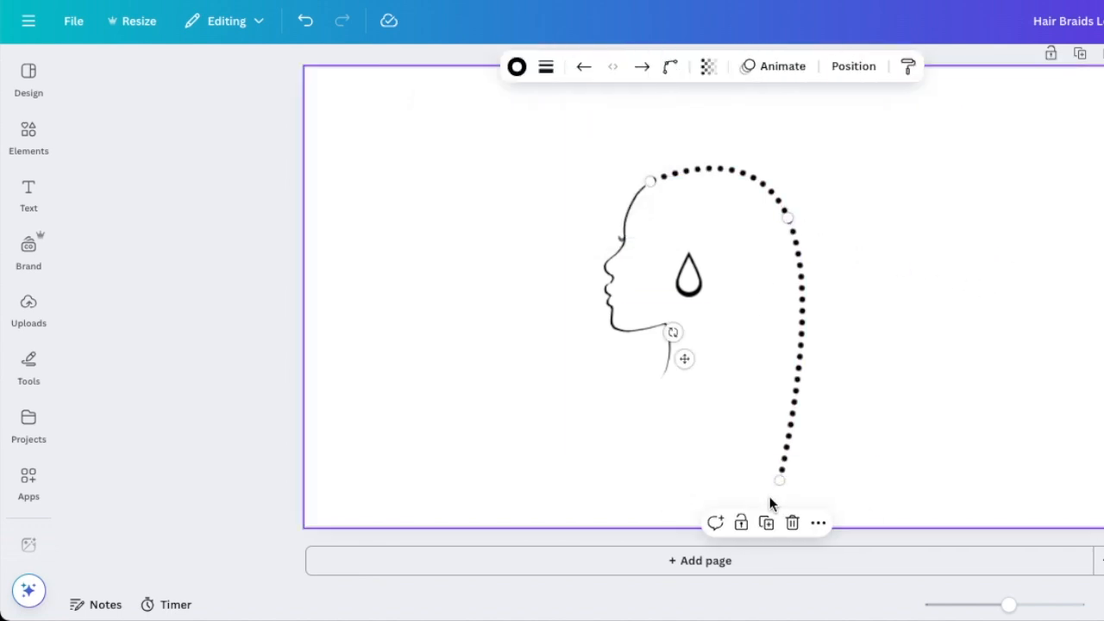
pyautogui.click(766, 522)
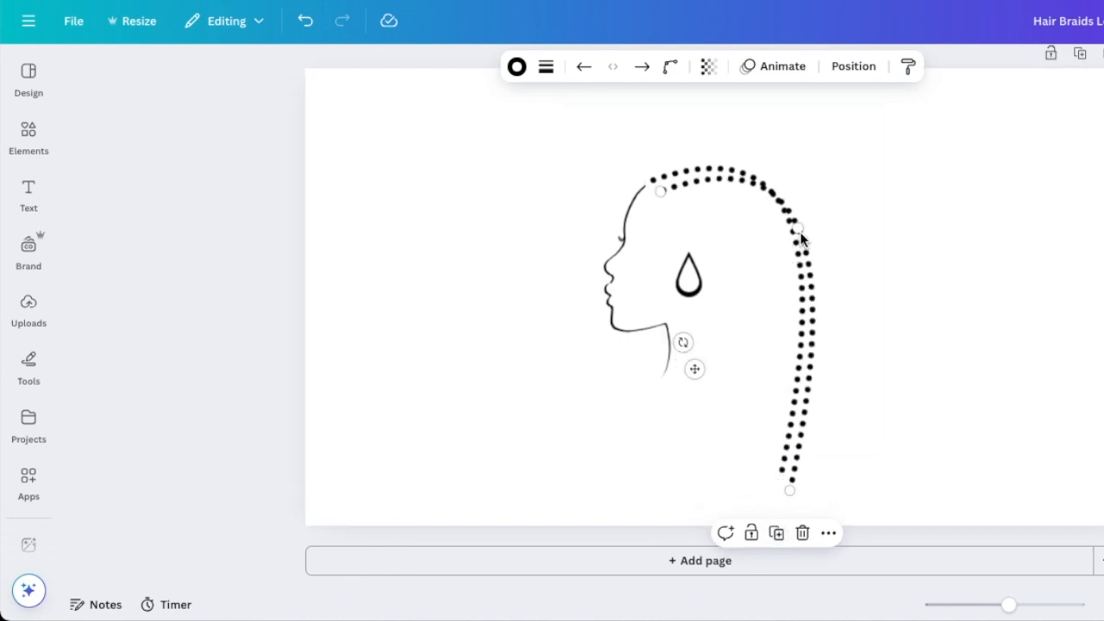
pyautogui.moveTo(659, 189); pyautogui.dragTo(650, 187)
pyautogui.moveTo(796, 226)
pyautogui.mouseDown()
pyautogui.moveTo(784, 217)
pyautogui.moveTo(778, 225)
pyautogui.mouseUp()
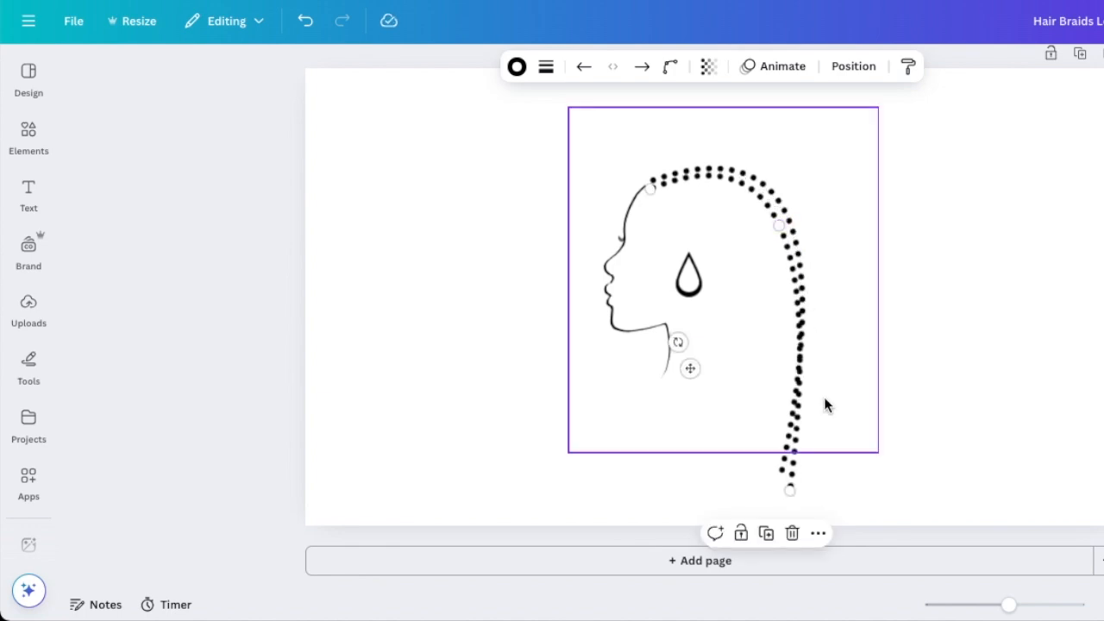
pyautogui.moveTo(788, 490); pyautogui.dragTo(768, 481)
pyautogui.click(786, 463)
pyautogui.moveTo(775, 226)
pyautogui.mouseDown()
pyautogui.moveTo(764, 230)
pyautogui.moveTo(770, 219)
pyautogui.mouseUp()
# Thin the dotted hair strands slightly, setting the innermost strand's stroke weight to 8 and reducing the outermost one as well.
pyautogui.click(546, 67)
pyautogui.click(546, 66)
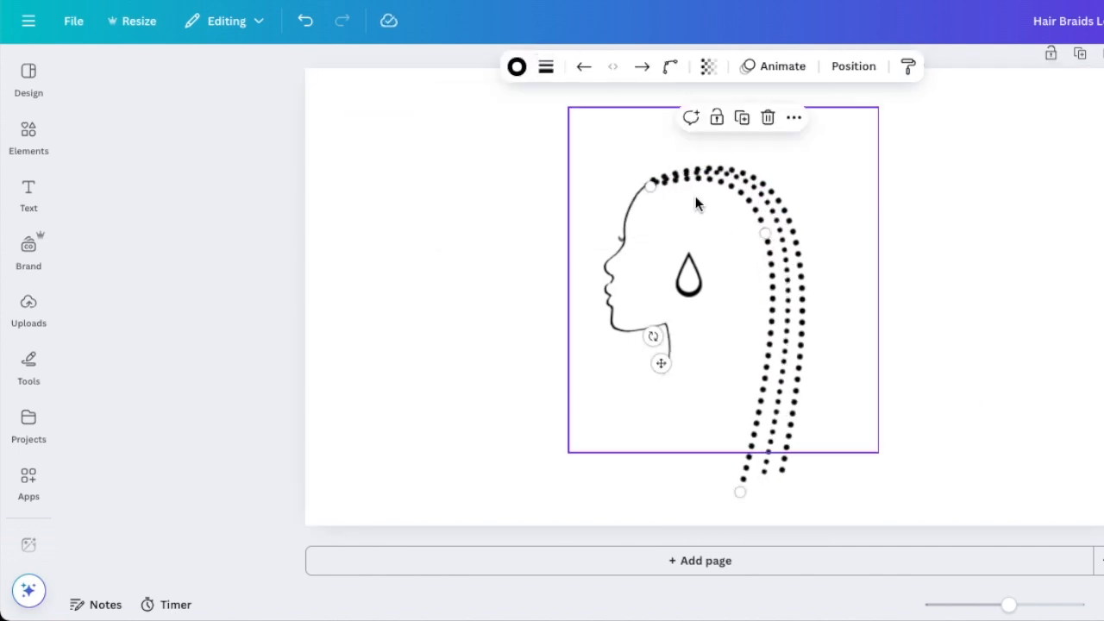
pyautogui.click(556, 76)
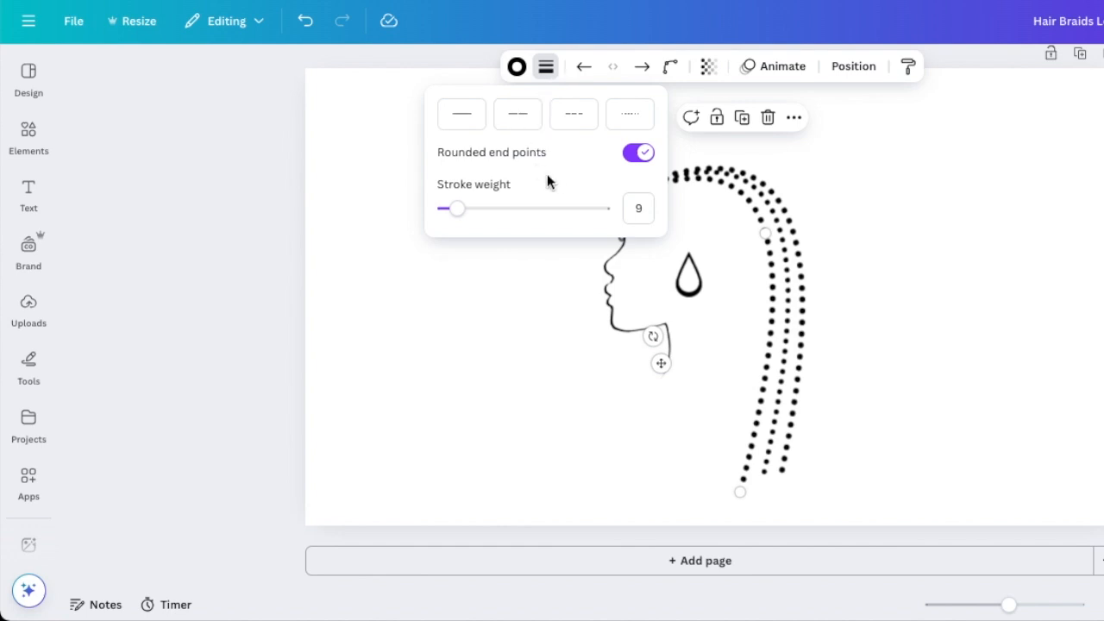
pyautogui.moveTo(480, 213); pyautogui.dragTo(456, 213)
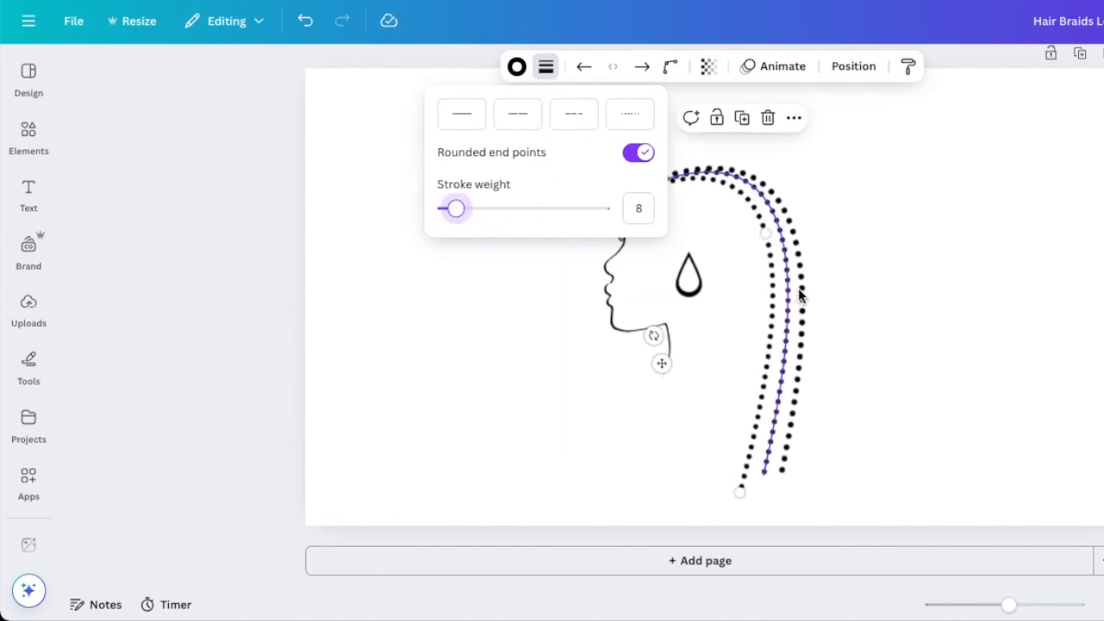
pyautogui.click(630, 231)
pyautogui.click(546, 67)
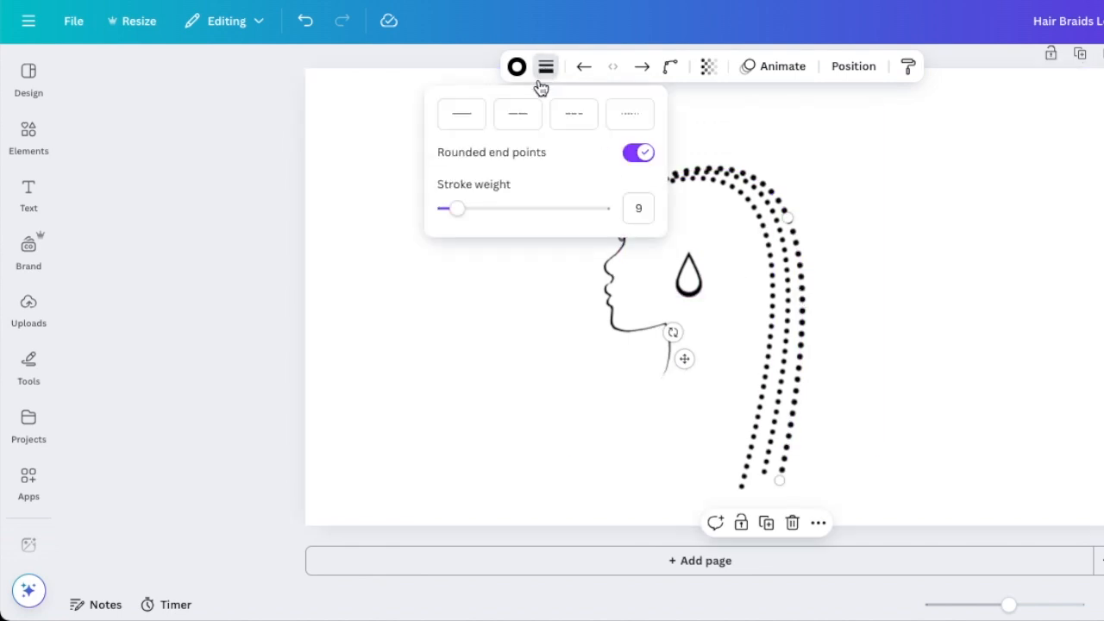
pyautogui.moveTo(463, 212); pyautogui.dragTo(458, 213)
# Duplicate the innermost dotted strand and bend the copy to form a fourth strand closer to the face.
pyautogui.click(728, 225)
pyautogui.click(755, 227)
pyautogui.press('super+d')
pyautogui.moveTo(739, 248); pyautogui.dragTo(757, 234)
pyautogui.click(905, 284)
# Duplicate the fourth dotted strand and adjust the copies' start, bend and lower ends to form an evenly fanned fifth strand.
pyautogui.click(759, 249)
pyautogui.press('super+d')
pyautogui.moveTo(661, 195); pyautogui.dragTo(648, 186)
pyautogui.moveTo(732, 518); pyautogui.dragTo(706, 494)
pyautogui.moveTo(747, 239); pyautogui.dragTo(736, 243)
pyautogui.moveTo(706, 488); pyautogui.dragTo(682, 493)
pyautogui.moveTo(735, 243); pyautogui.dragTo(739, 232)
pyautogui.moveTo(724, 500); pyautogui.dragTo(705, 493)
pyautogui.moveTo(764, 472); pyautogui.dragTo(766, 468)
# Group the face, earring and dotted strands and move the whole artwork up and to the right.
pyautogui.click(973, 450)
pyautogui.moveTo(571, 341); pyautogui.dragTo(835, 422)
pyautogui.press('super+g')
pyautogui.click(715, 104)
pyautogui.click(957, 379)
pyautogui.moveTo(492, 155); pyautogui.dragTo(979, 421)
pyautogui.press('super+g')
pyautogui.moveTo(688, 292); pyautogui.dragTo(728, 252)
# Adjust the earring's inner teardrop so its black outline is thin at the tip and thicker at the base.
pyautogui.click(727, 251)
pyautogui.click(692, 189)
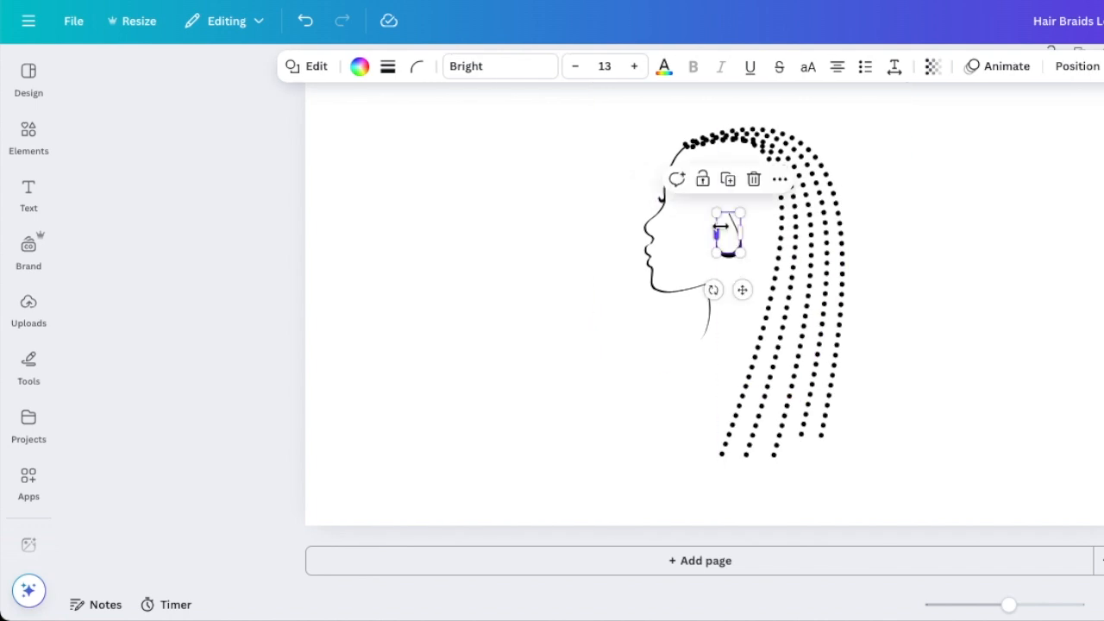
pyautogui.click(949, 332)
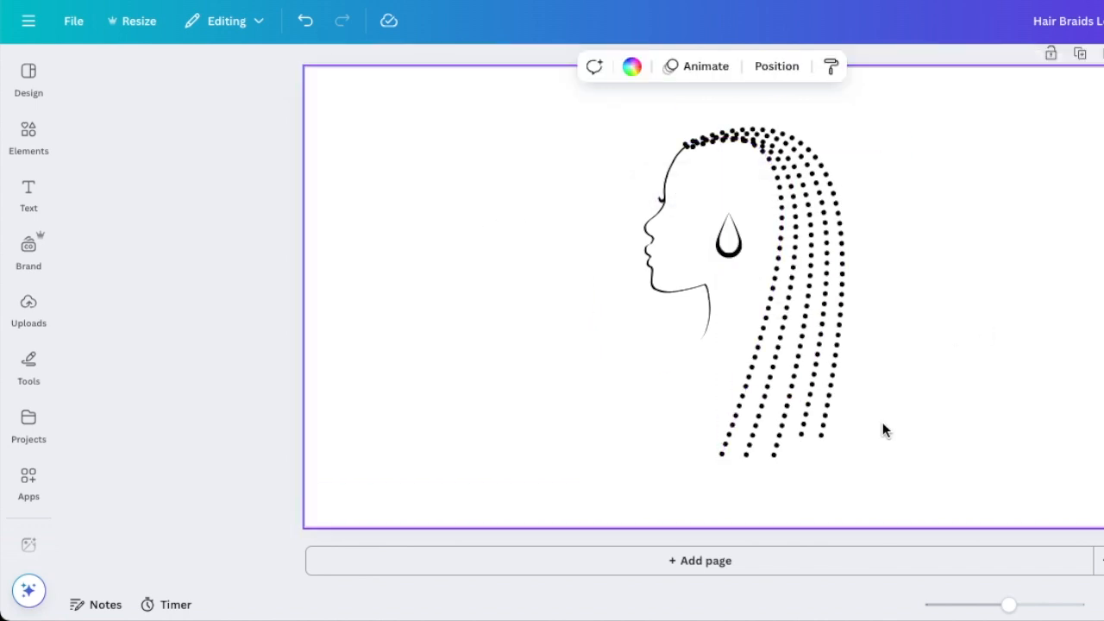
pyautogui.click(697, 145)
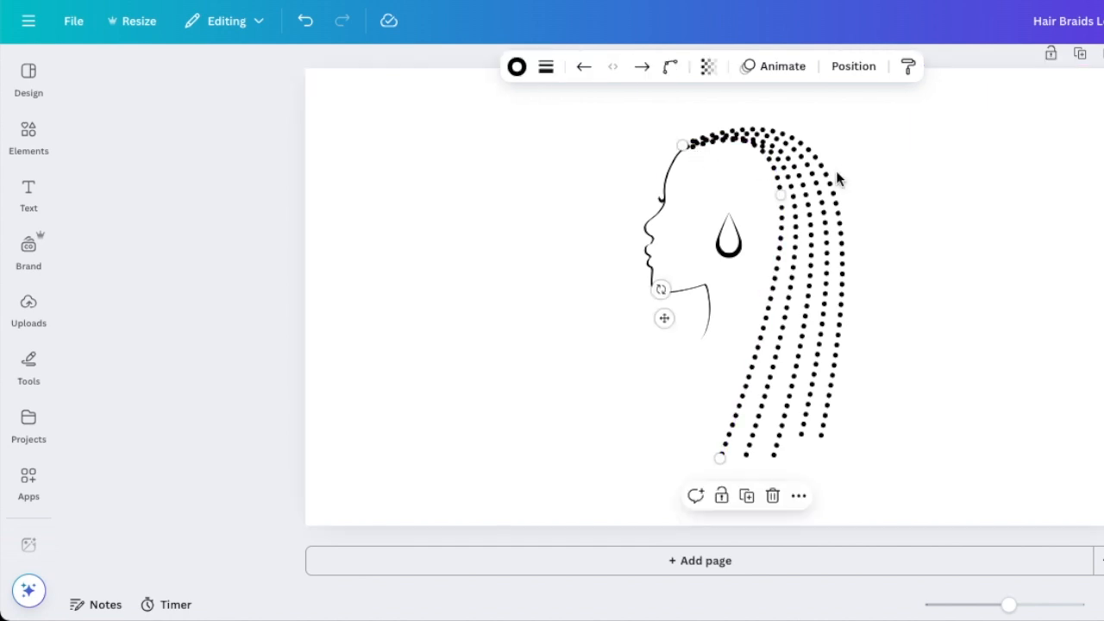
pyautogui.click(897, 215)
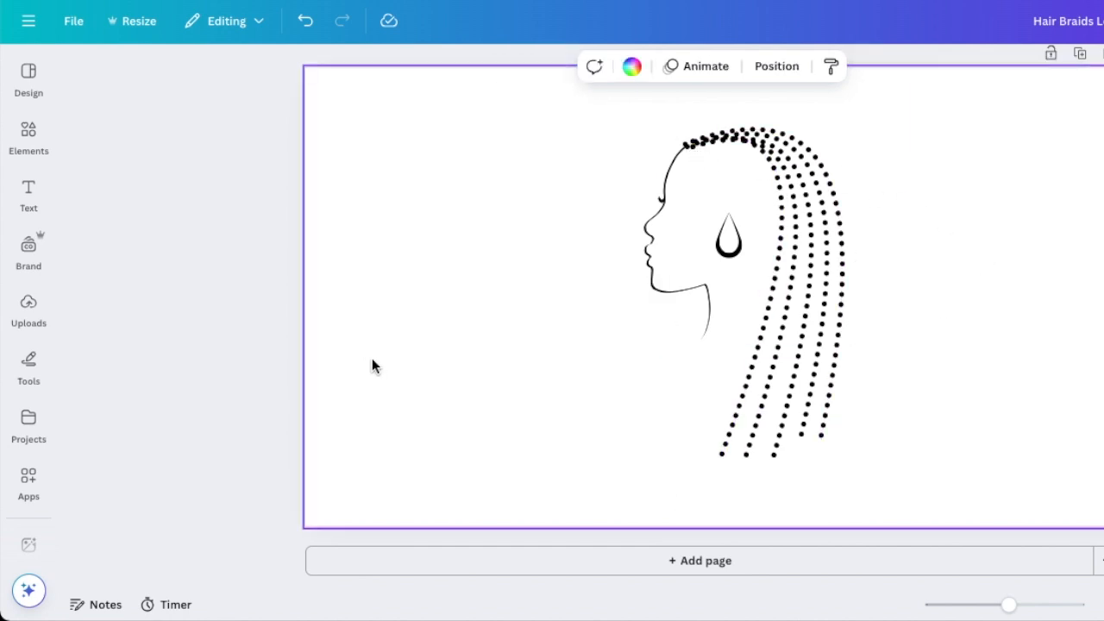
# Add a text box, enlarge it to font size 56.9 and place it below and to the left of the face.
pyautogui.press('t')
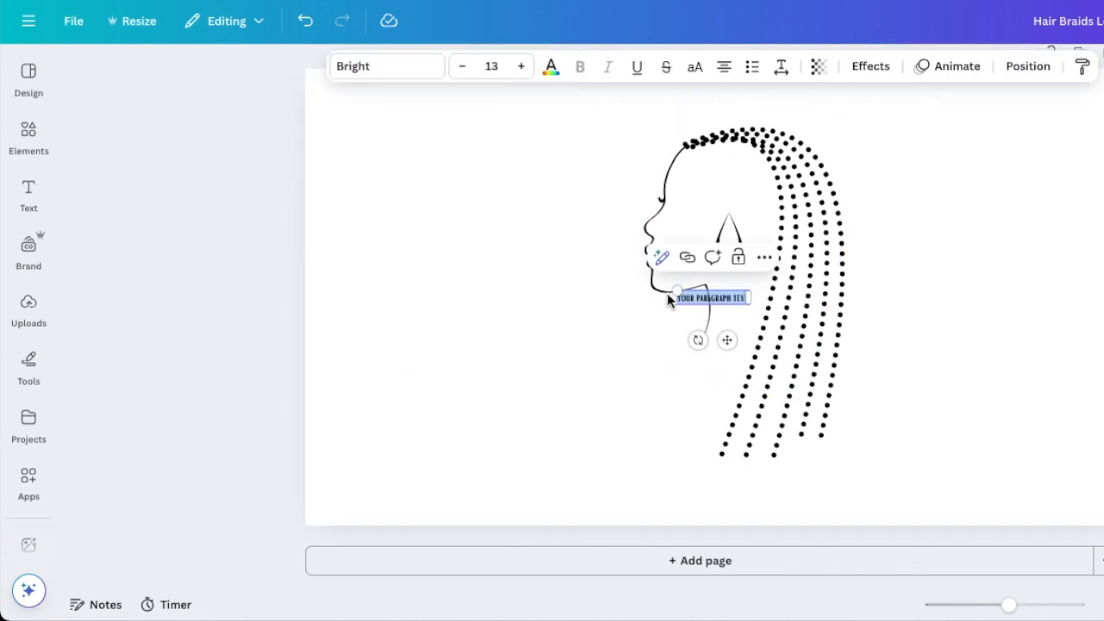
pyautogui.moveTo(616, 298); pyautogui.dragTo(431, 311)
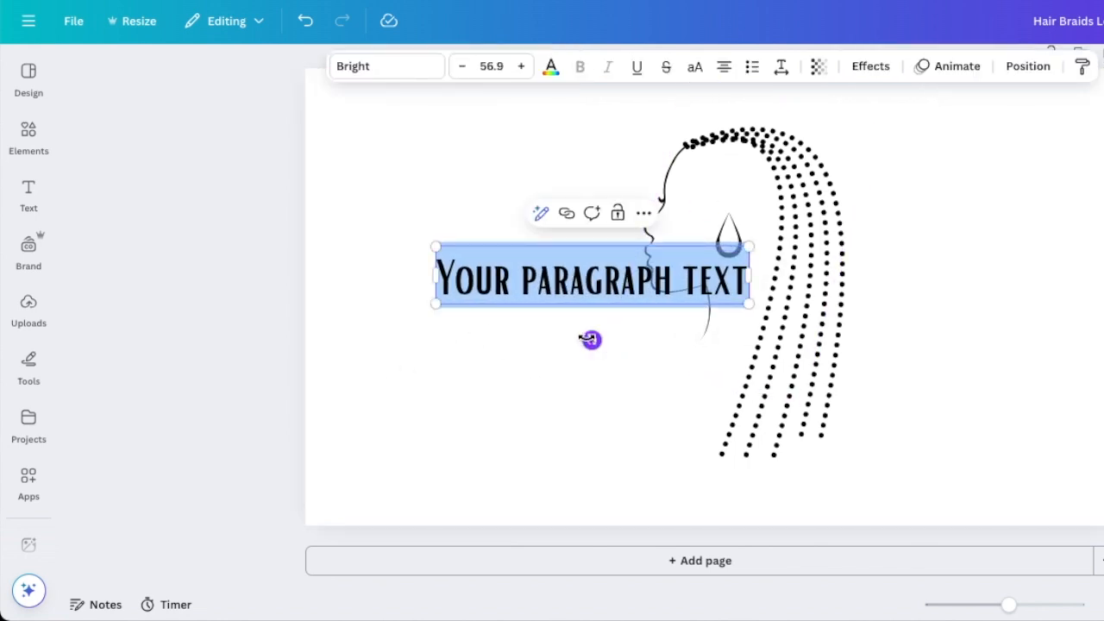
pyautogui.click(488, 198)
pyautogui.moveTo(546, 288); pyautogui.dragTo(523, 388)
# Select the face, earring and dotted braid strands together and move them slightly to the right.
pyautogui.click(484, 149)
pyautogui.moveTo(488, 145); pyautogui.dragTo(944, 347)
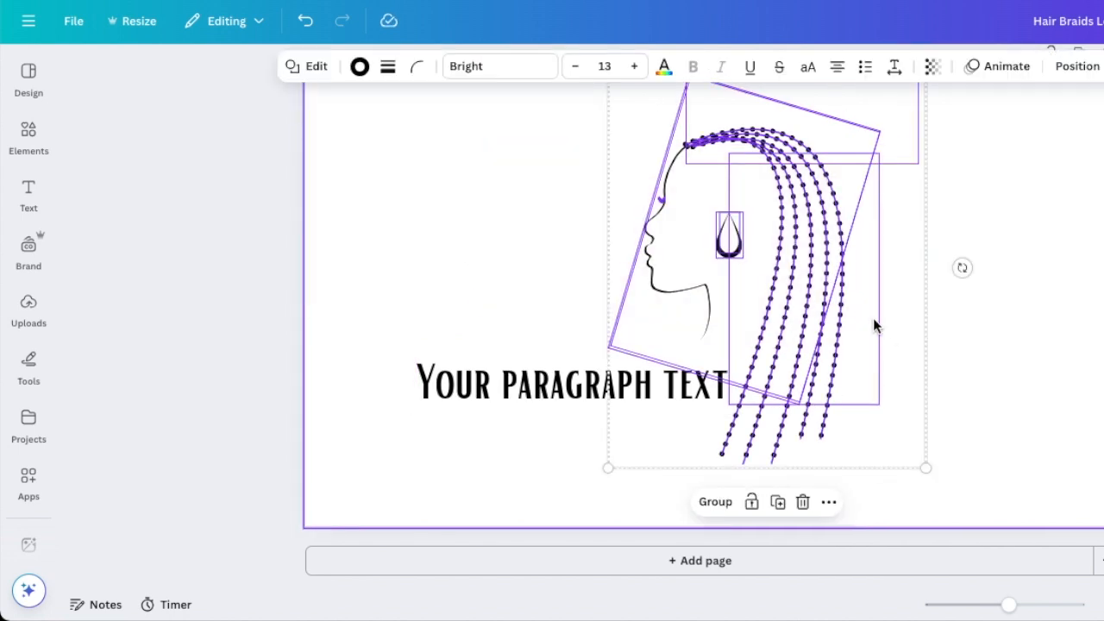
pyautogui.moveTo(853, 314); pyautogui.dragTo(895, 319)
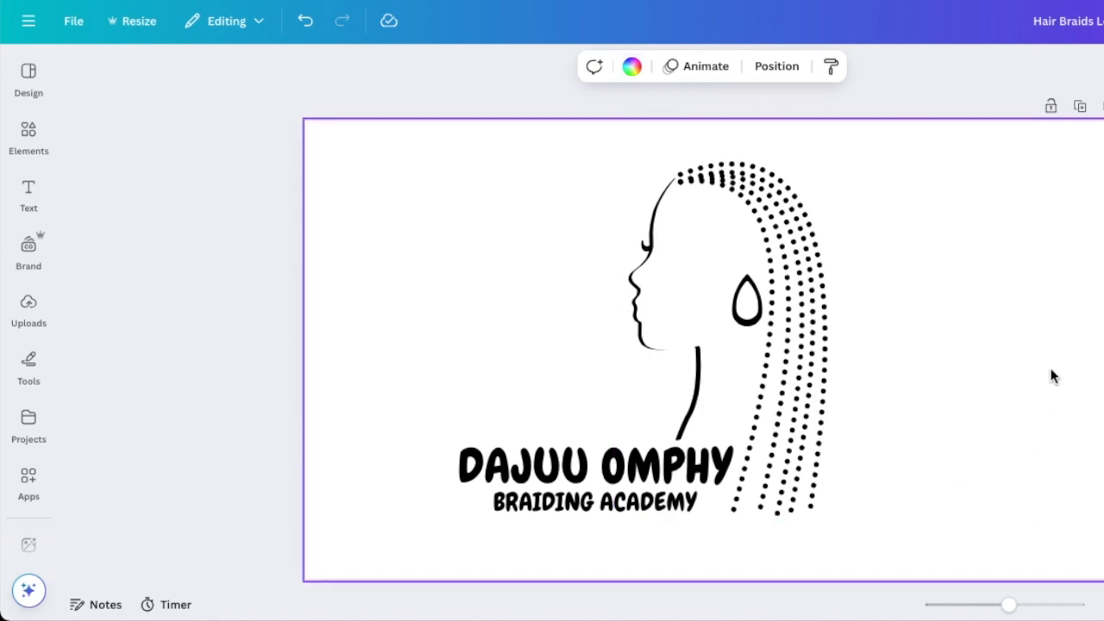
# Duplicate the logo page, set its white background to black and apply that color replacement throughout the design.
pyautogui.click(1077, 109)
pyautogui.click(729, 423)
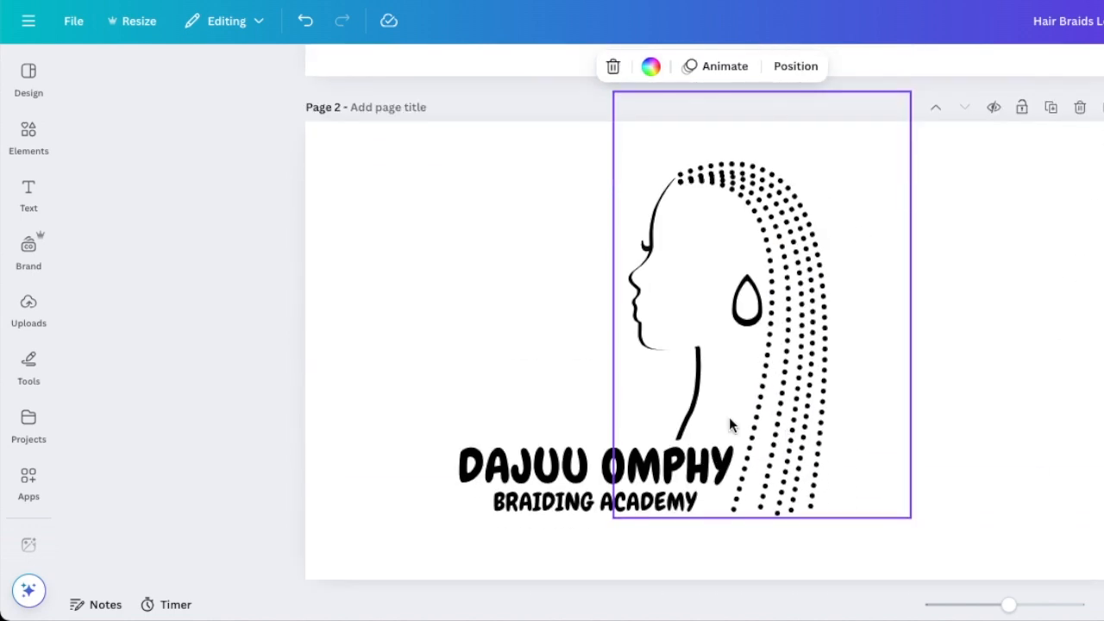
pyautogui.click(410, 263)
pyautogui.click(629, 69)
pyautogui.click(121, 189)
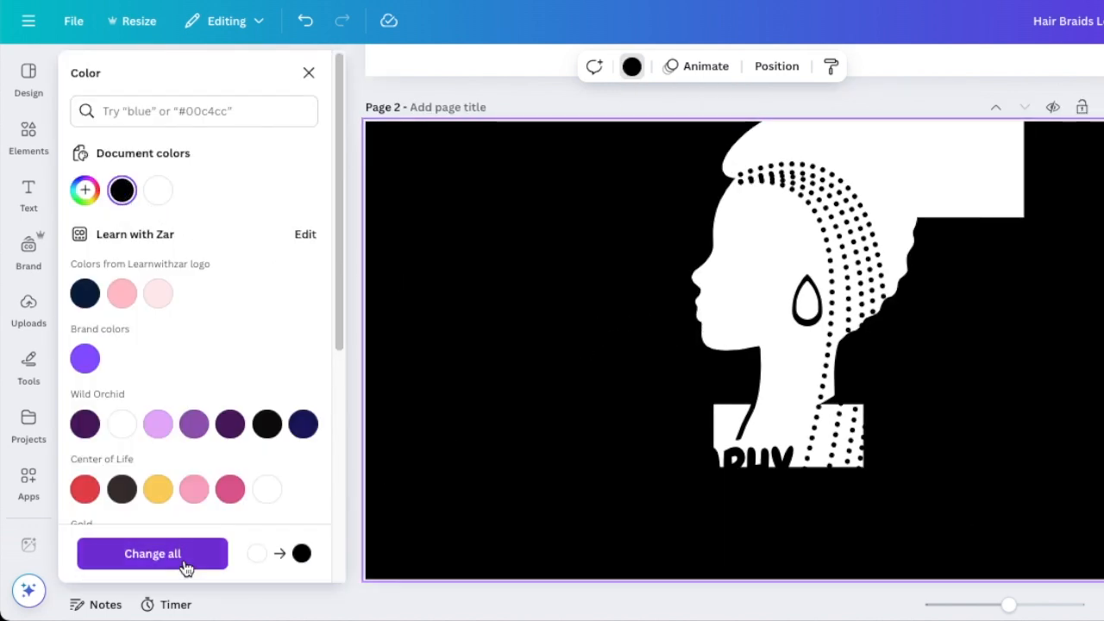
pyautogui.click(152, 554)
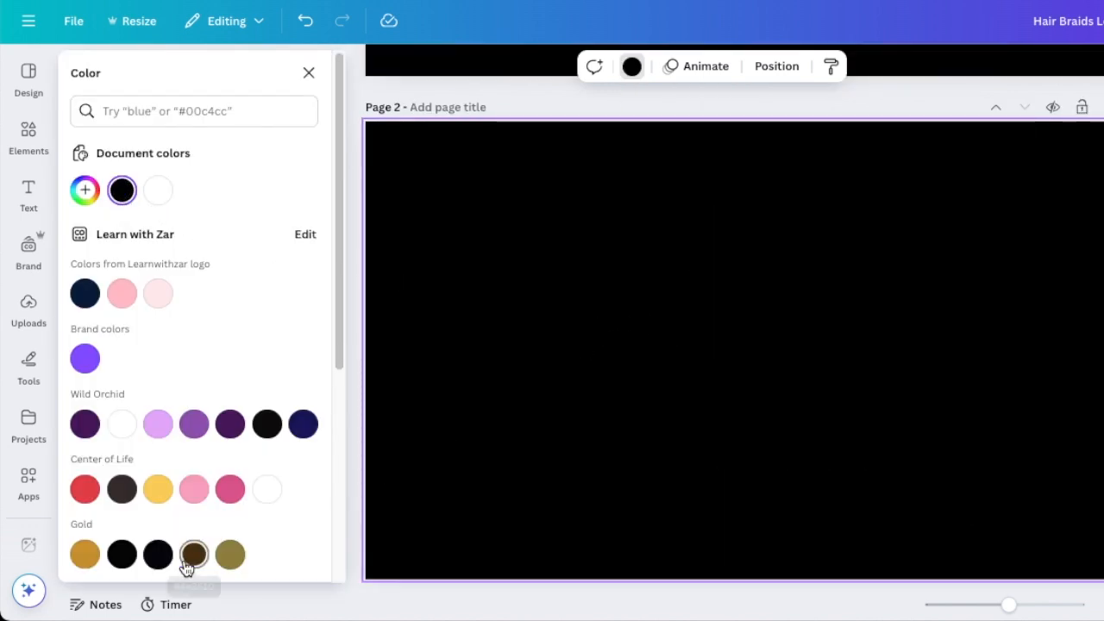
pyautogui.scroll(5, 998, 167)
pyautogui.scroll(-10, 596, 325)
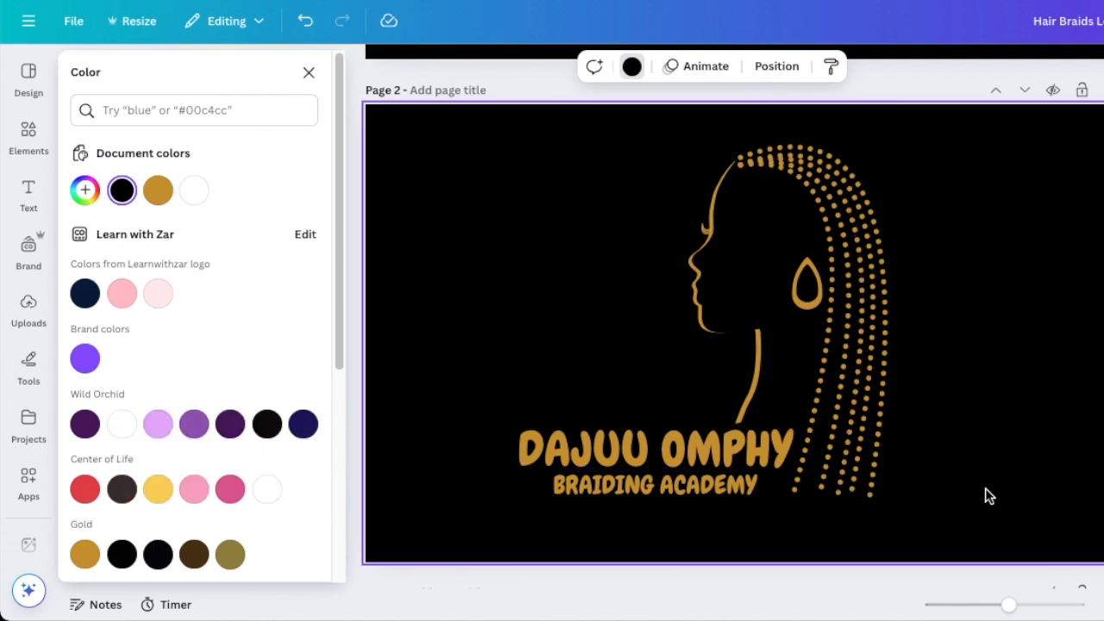
pyautogui.scroll(-2, 989, 494)
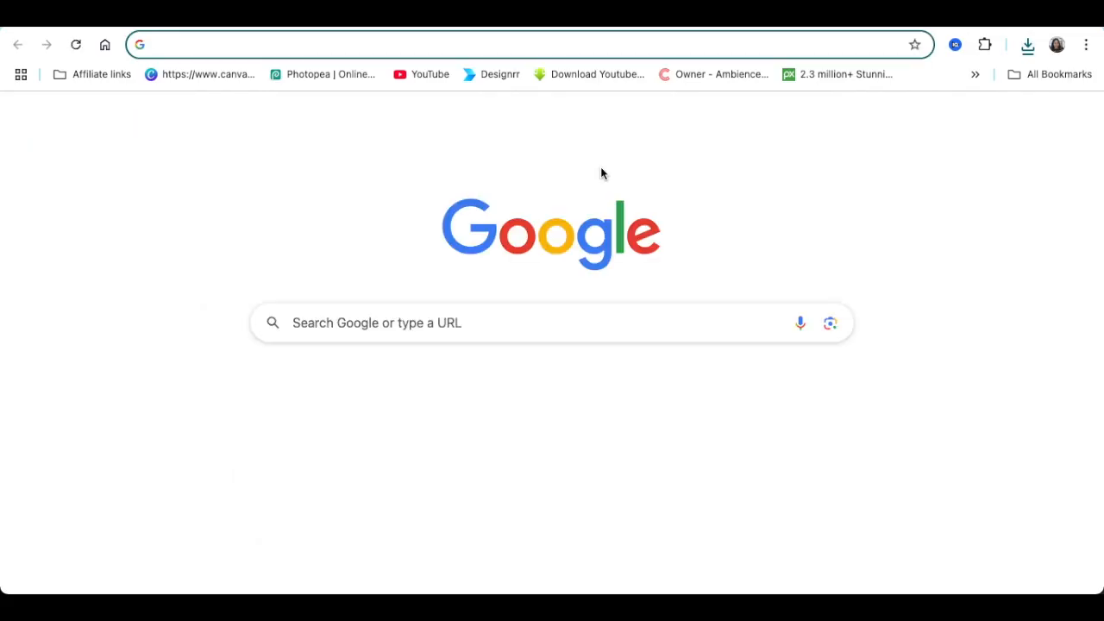
# Switch to Photopea in the browser and open the Black Wall 3D Logo Mockup from its templates.
pyautogui.click(333, 76)
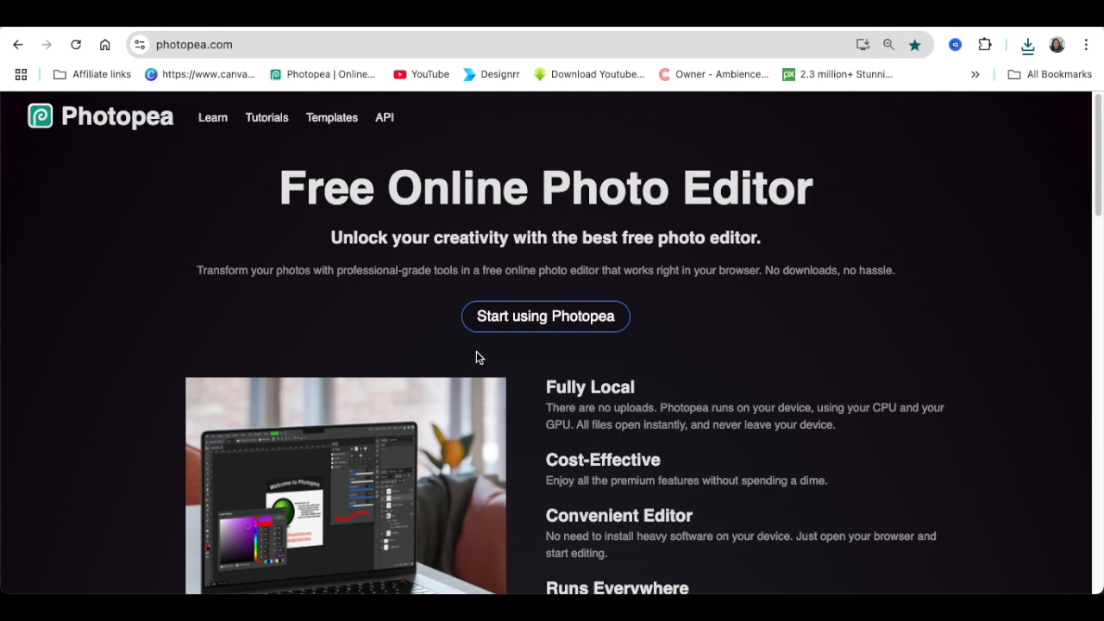
pyautogui.click(551, 321)
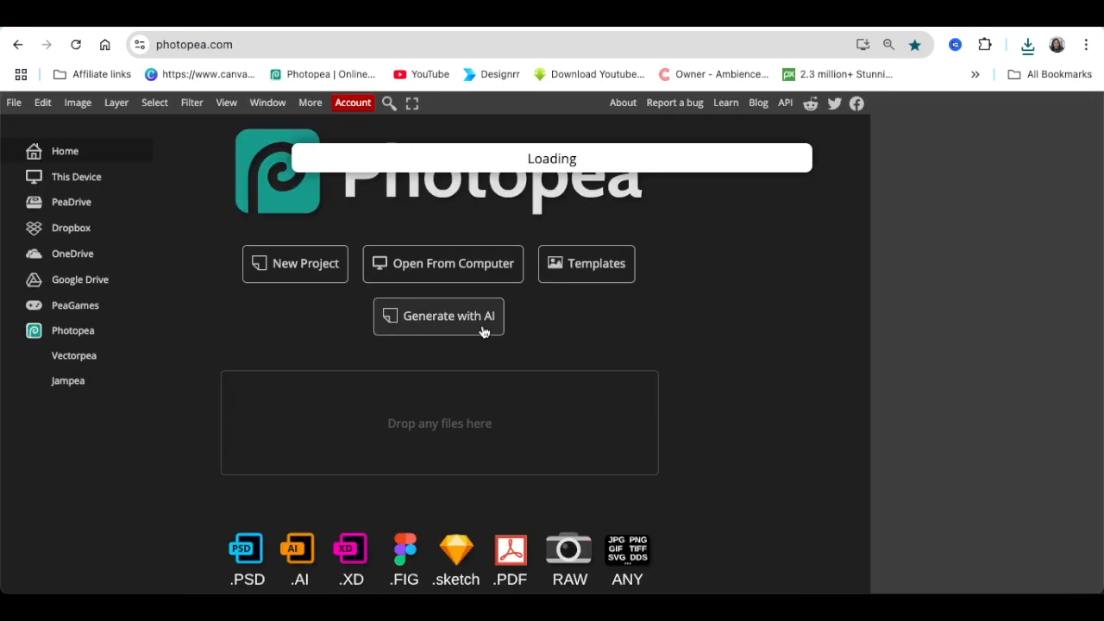
pyautogui.click(572, 269)
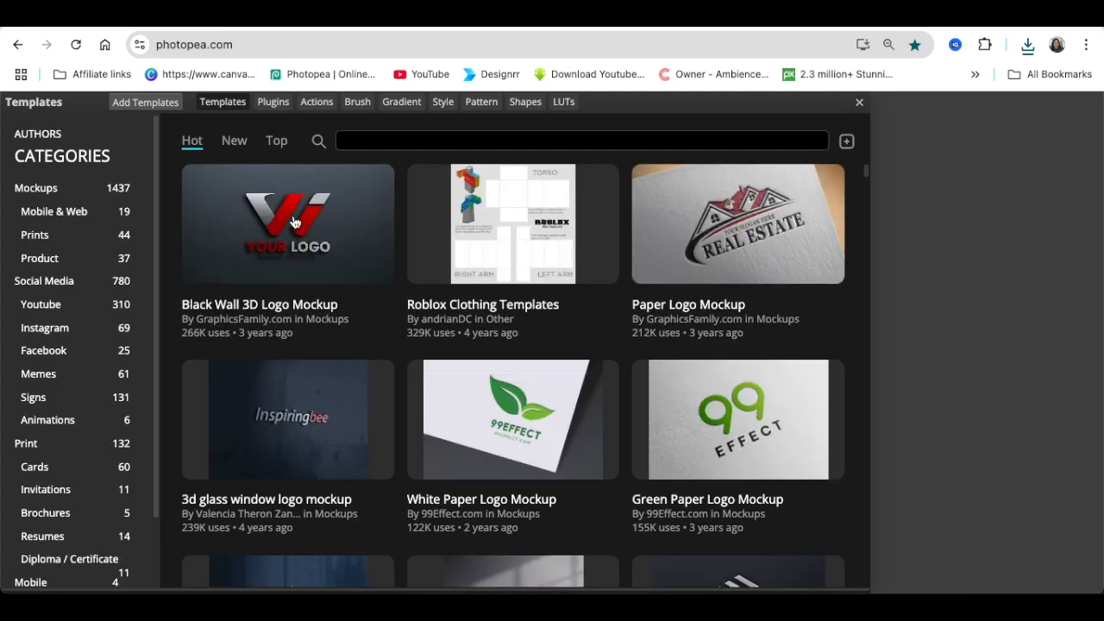
pyautogui.click(294, 222)
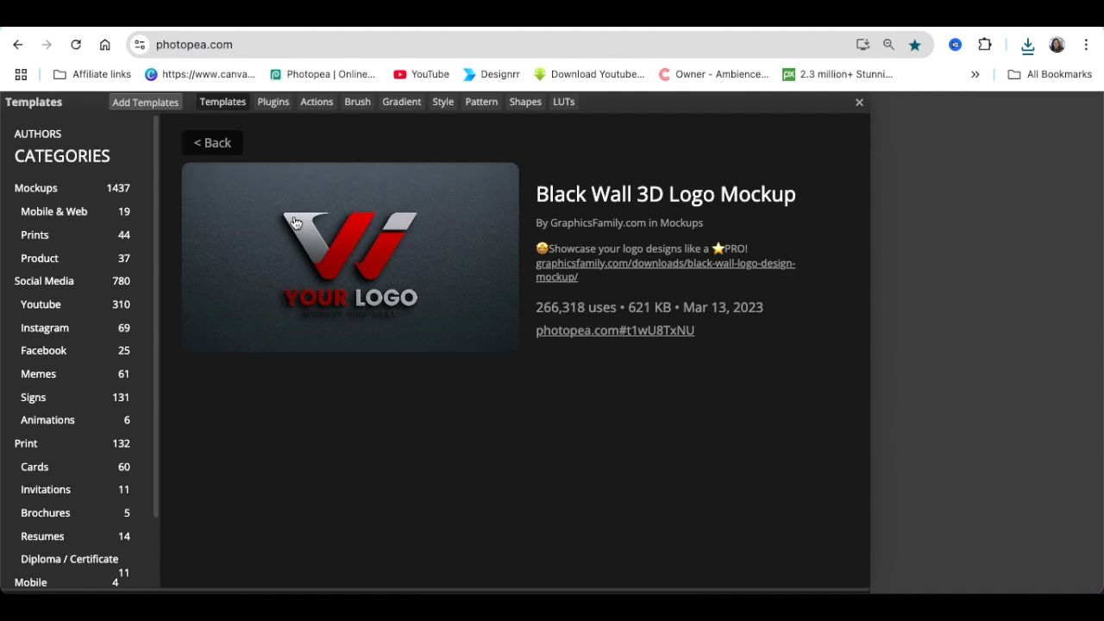
pyautogui.click(585, 331)
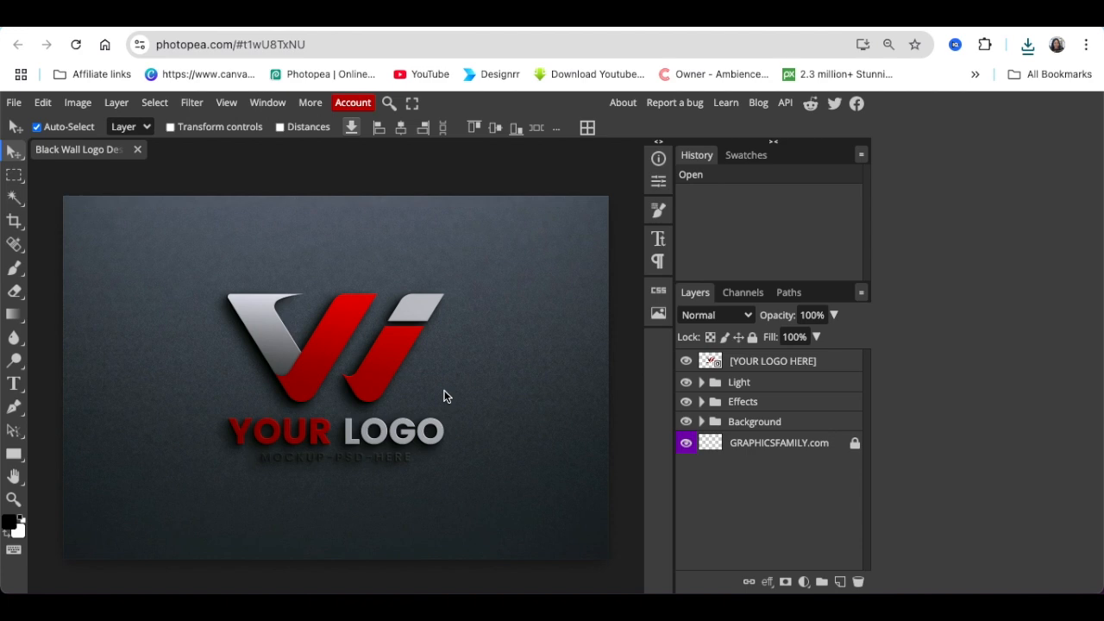
# Open the [YOUR LOGO HERE] smart object and place the background-removed hair braids logo in place of its sample logo.
pyautogui.doubleClick(711, 362)
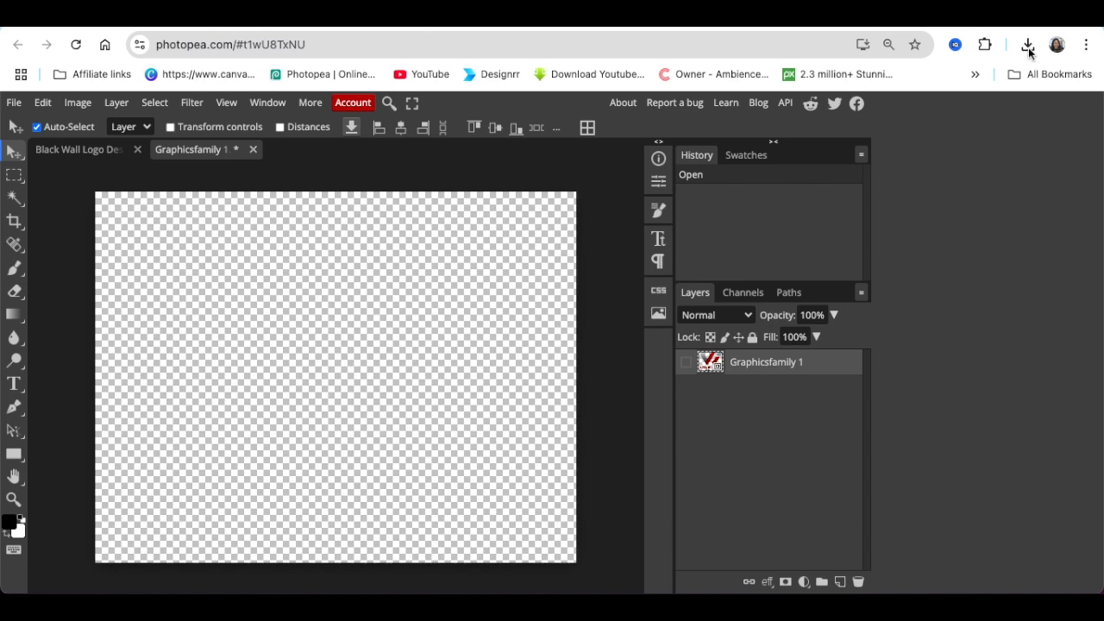
pyautogui.moveTo(474, 135); pyautogui.dragTo(239, 480)
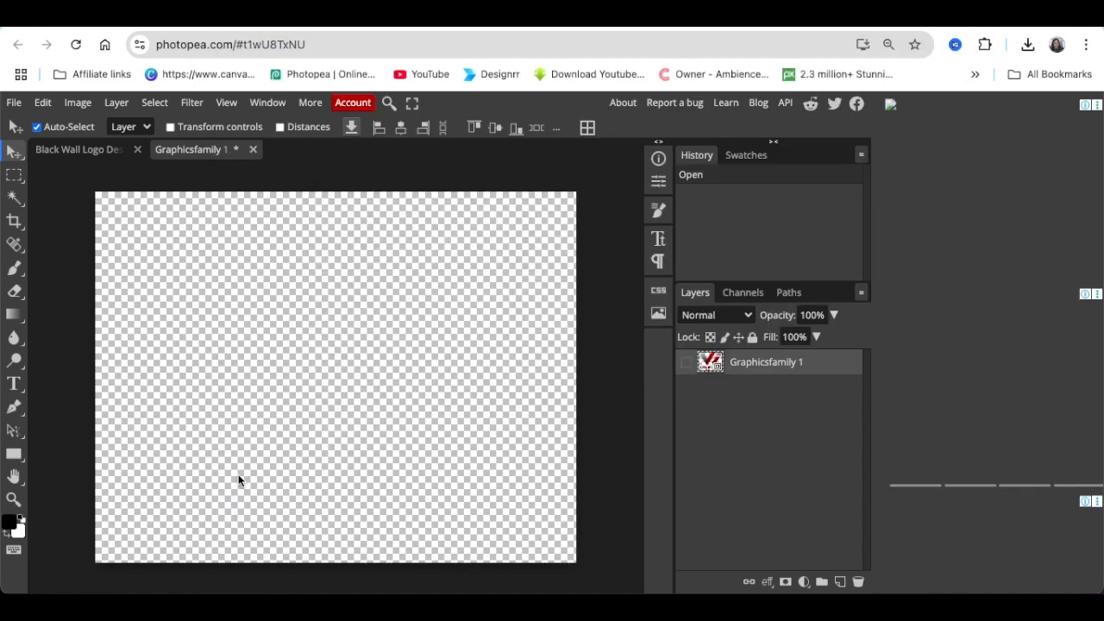
# Scale the placed logo to 260.76%, position it to fill the canvas, and return to the black wall mockup.
pyautogui.moveTo(575, 241); pyautogui.dragTo(677, 156)
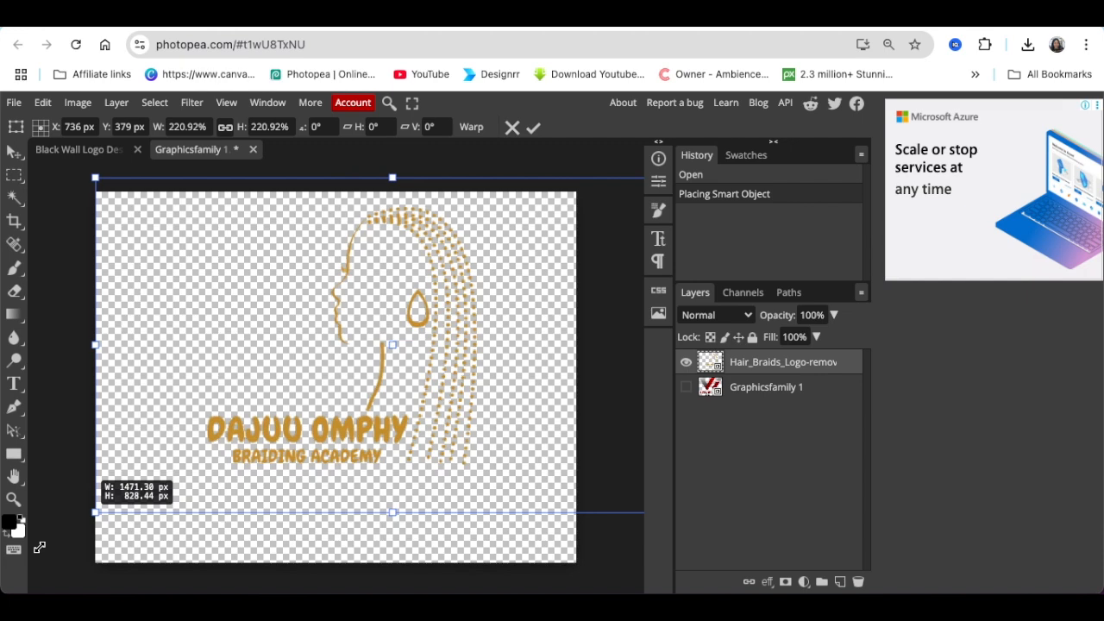
pyautogui.moveTo(38, 547); pyautogui.dragTo(26, 574)
pyautogui.moveTo(223, 478); pyautogui.dragTo(252, 474)
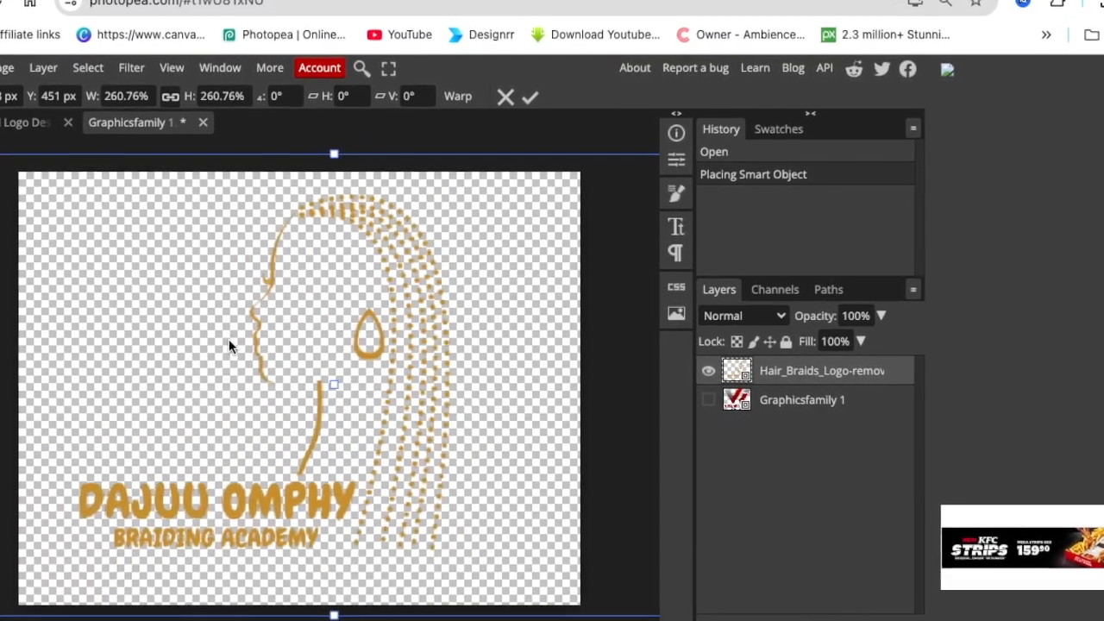
pyautogui.press('Return')
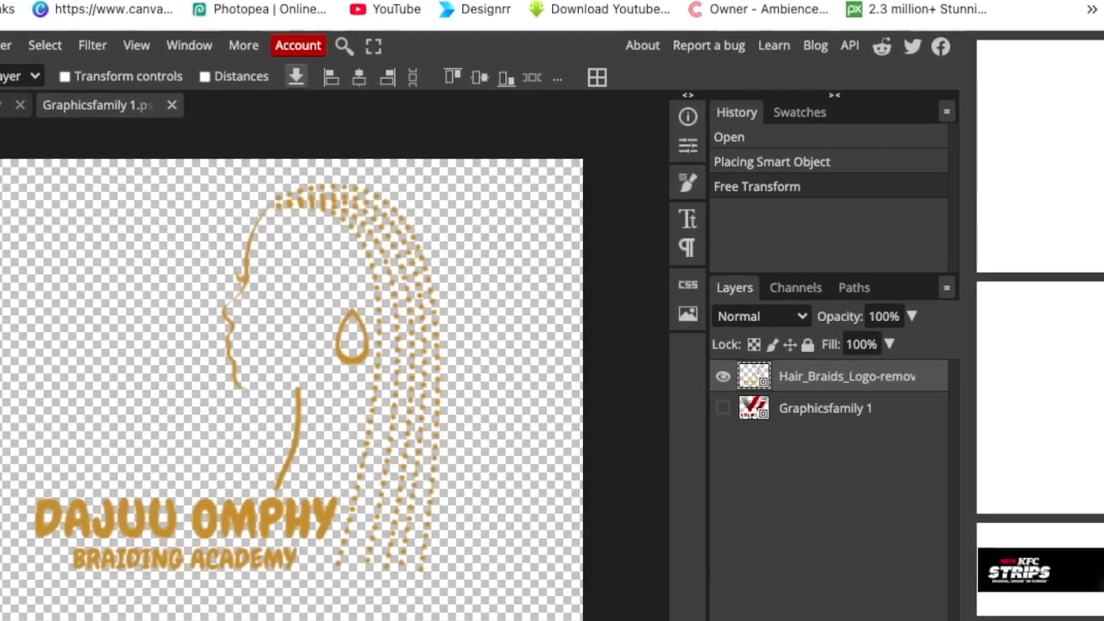
pyautogui.click(9, 107)
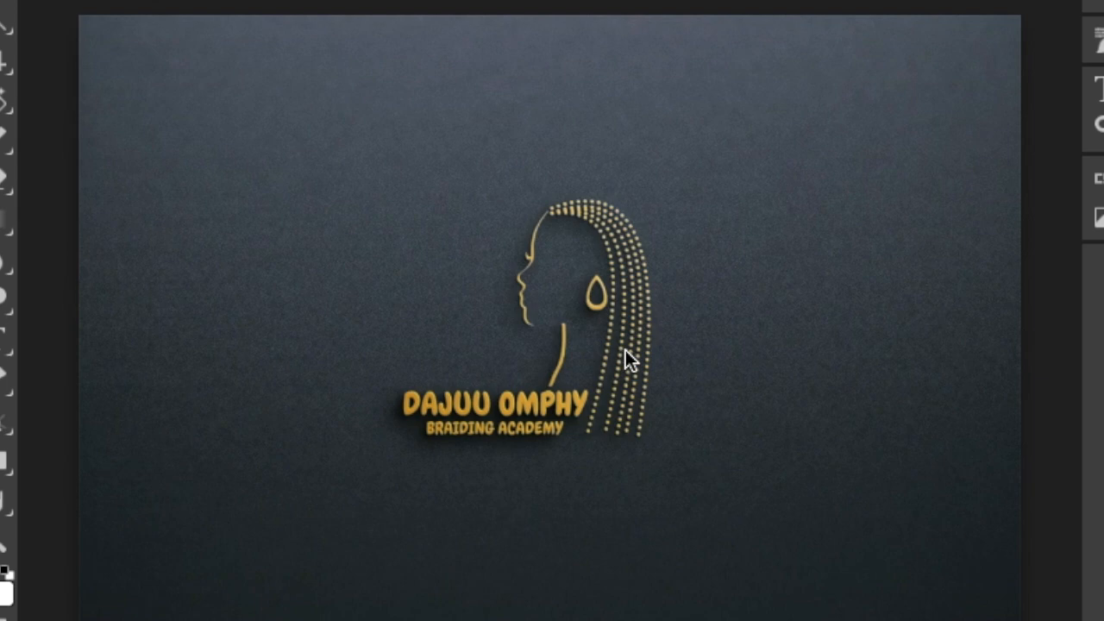